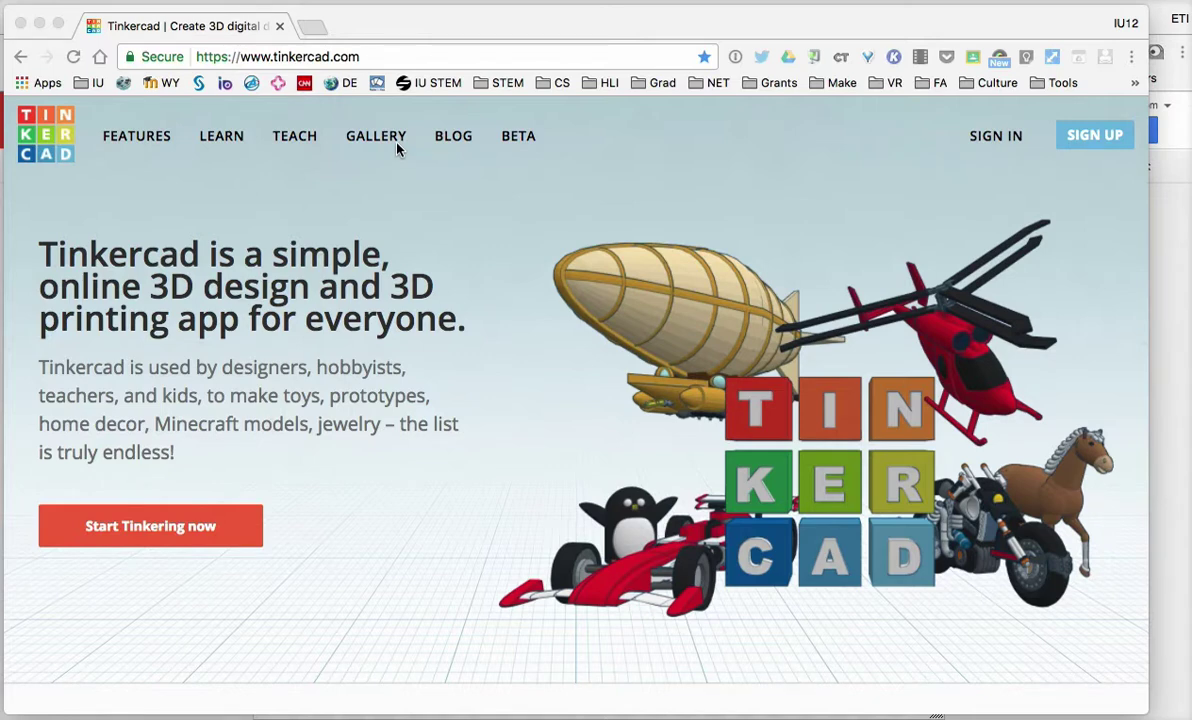
# - Open Autodesk's create-account form via SIGN UP, then minimize the browser to reveal the Umbrella Stand Holder drawing
pyautogui.click(788, 191)
pyautogui.click(1090, 139)
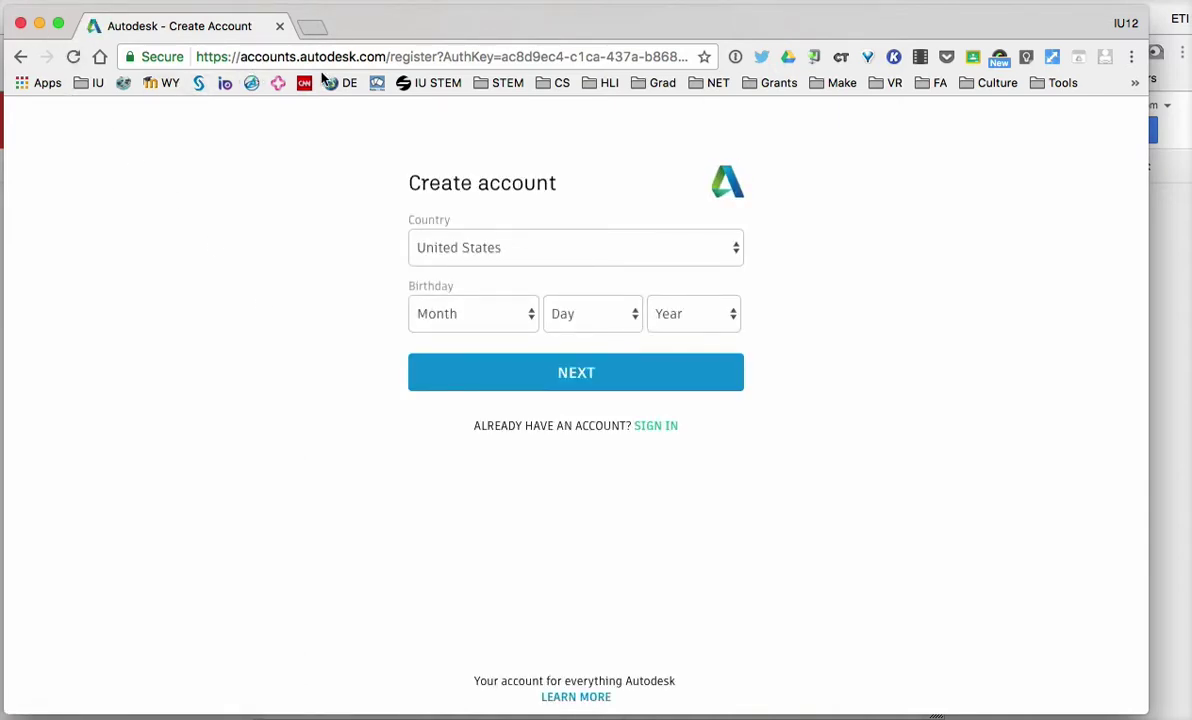
pyautogui.click(37, 26)
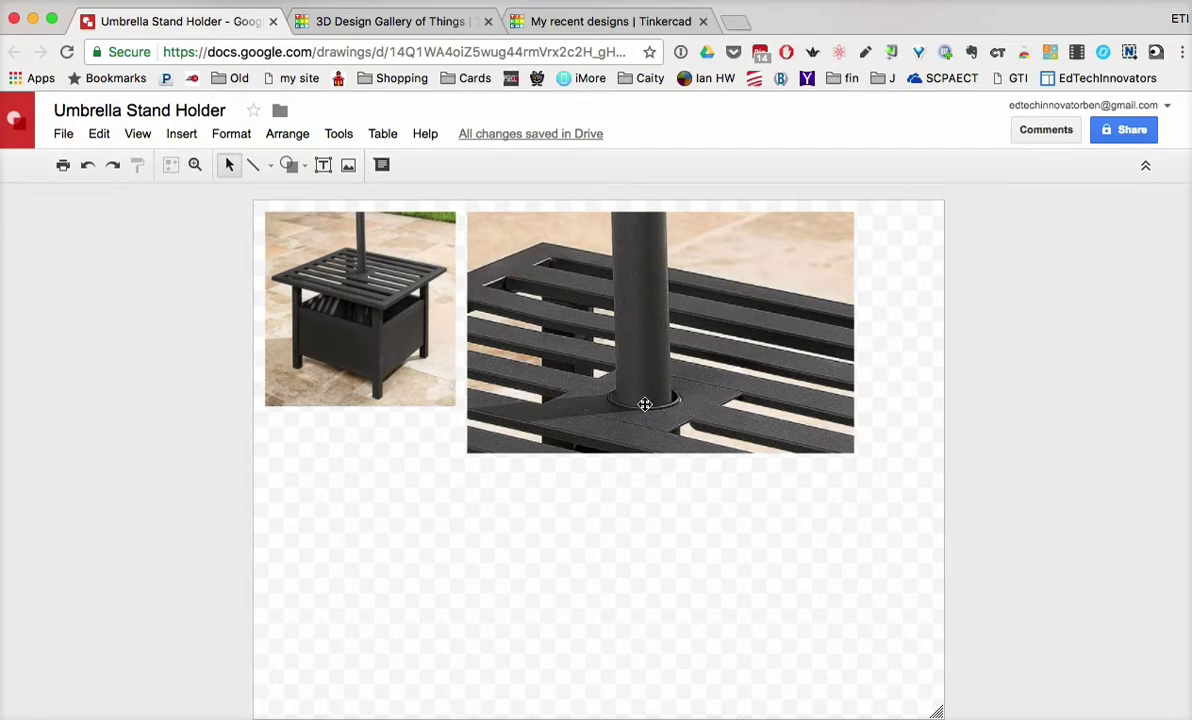
pyautogui.click(405, 22)
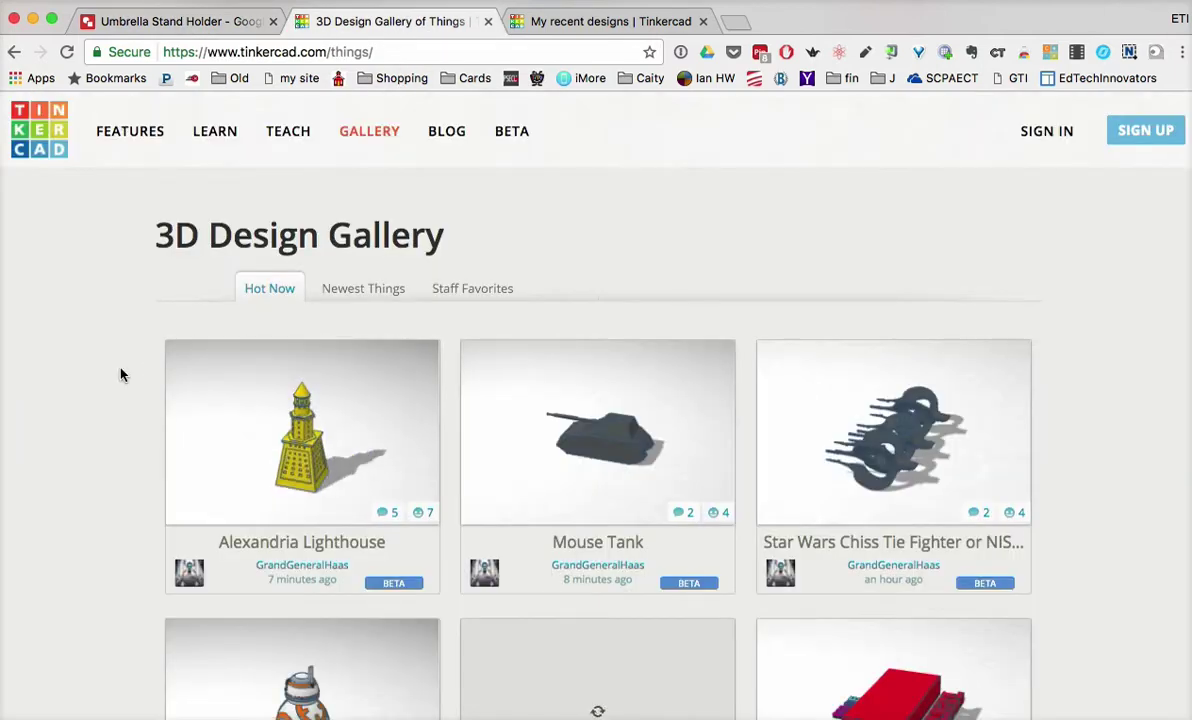
# - Scroll through the designs in the 3D Design Gallery
pyautogui.scroll(-1, 125, 343)
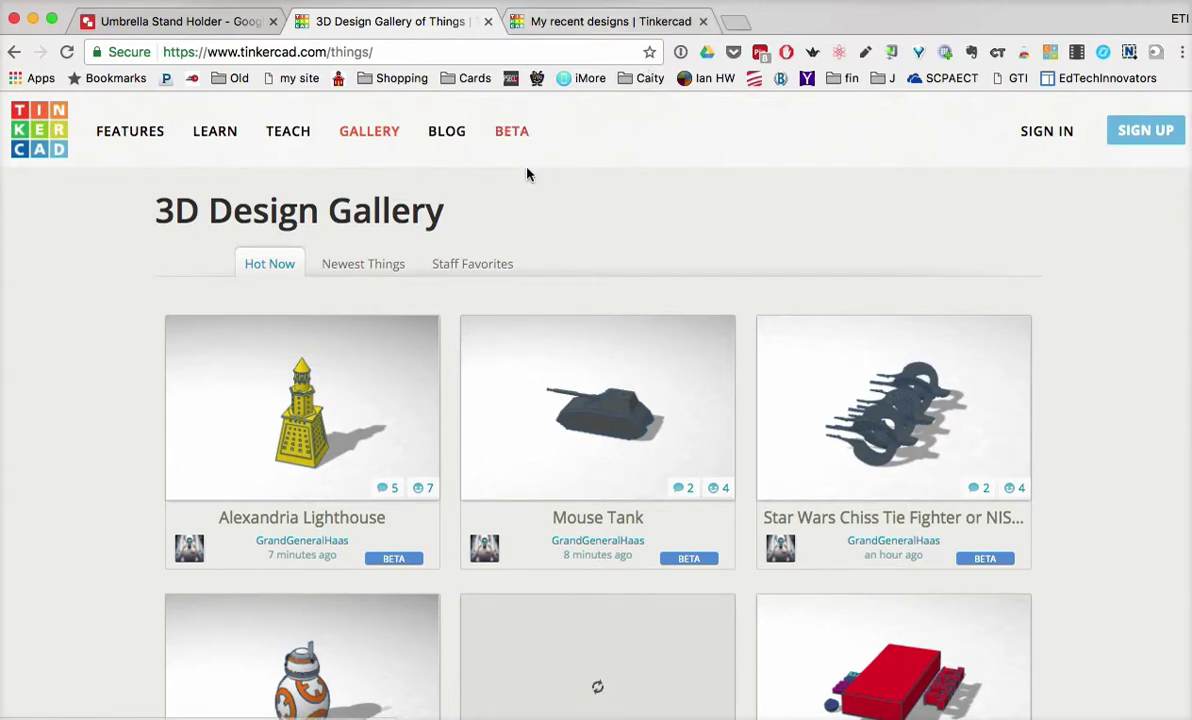
pyautogui.scroll(-2, 548, 261)
pyautogui.scroll(1, 549, 262)
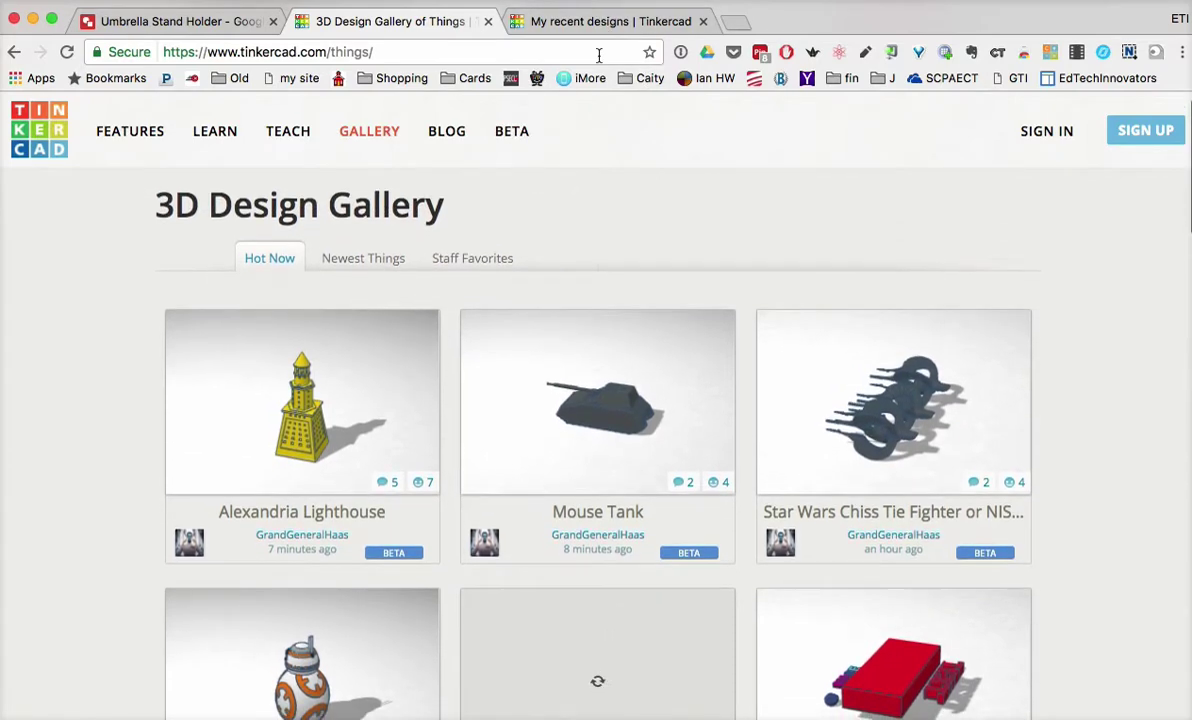
# - Switch to My recent designs and scroll through the saved design tiles
pyautogui.click(590, 24)
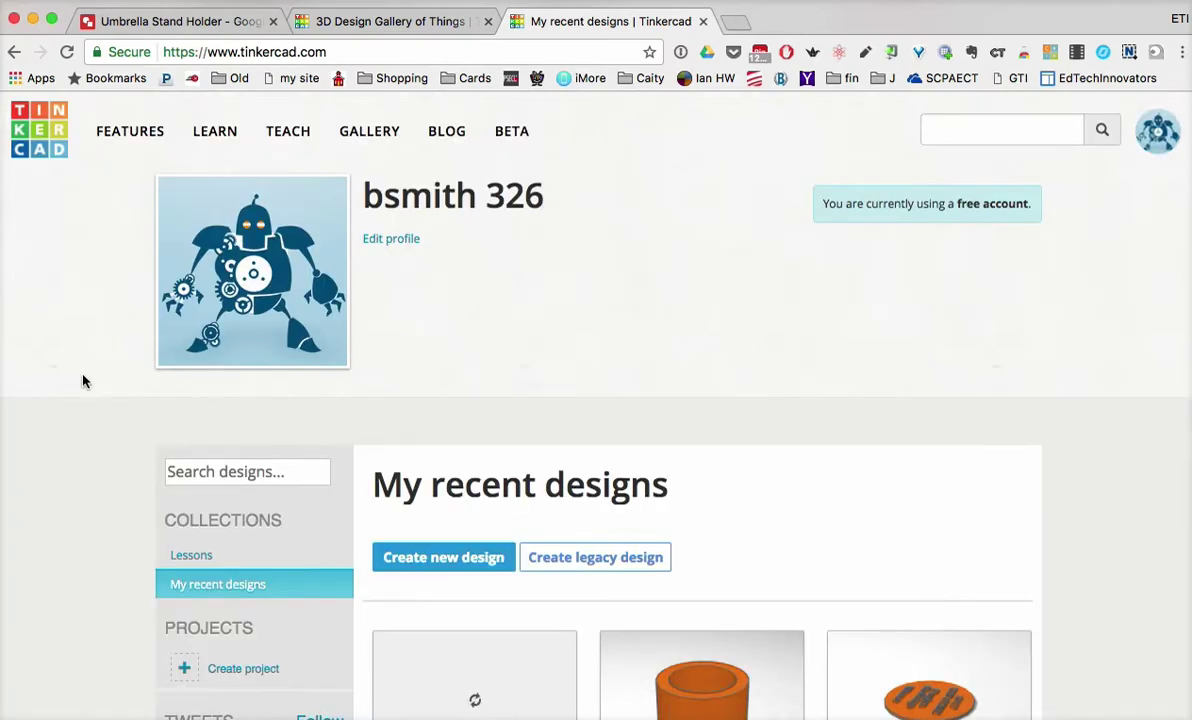
pyautogui.scroll(-10, 785, 463)
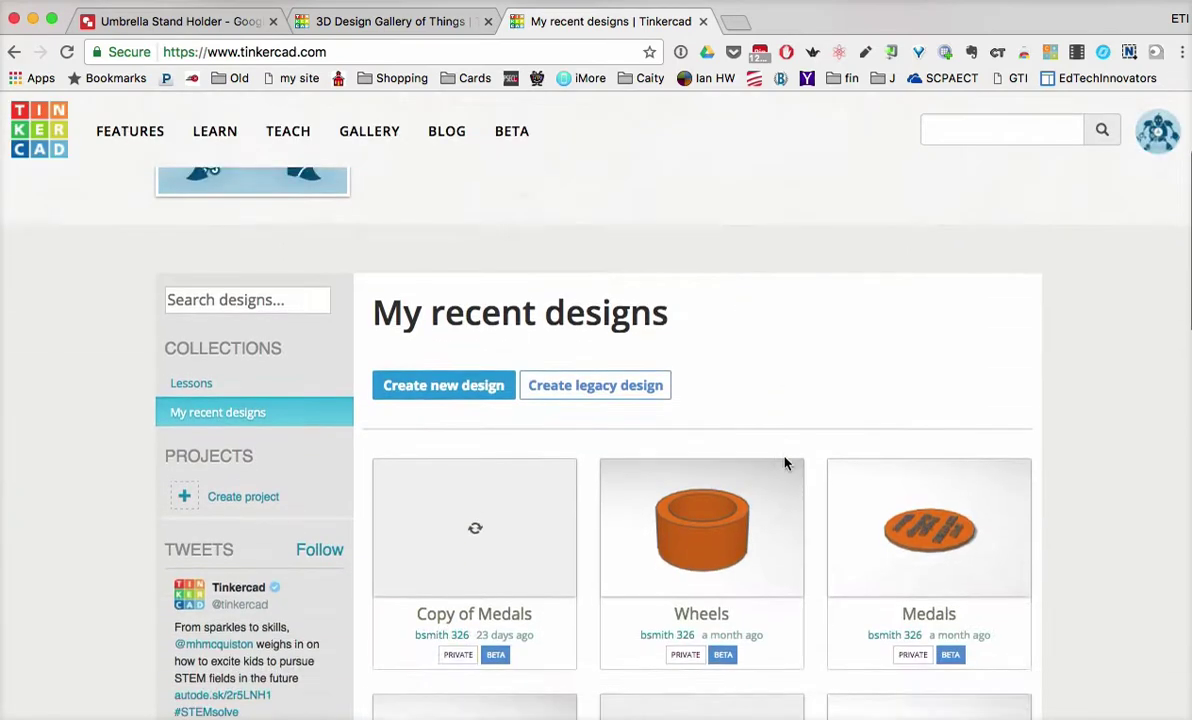
pyautogui.moveTo(785, 463)
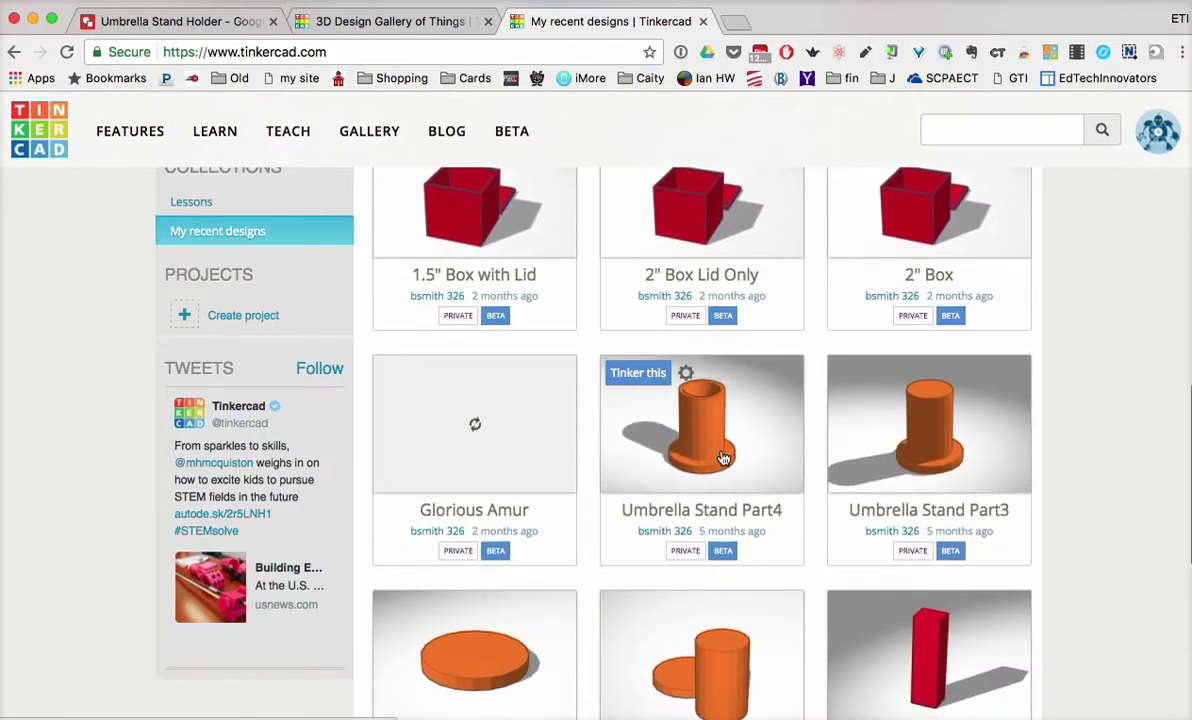
pyautogui.scroll(-5, 1097, 390)
pyautogui.scroll(6, 1097, 390)
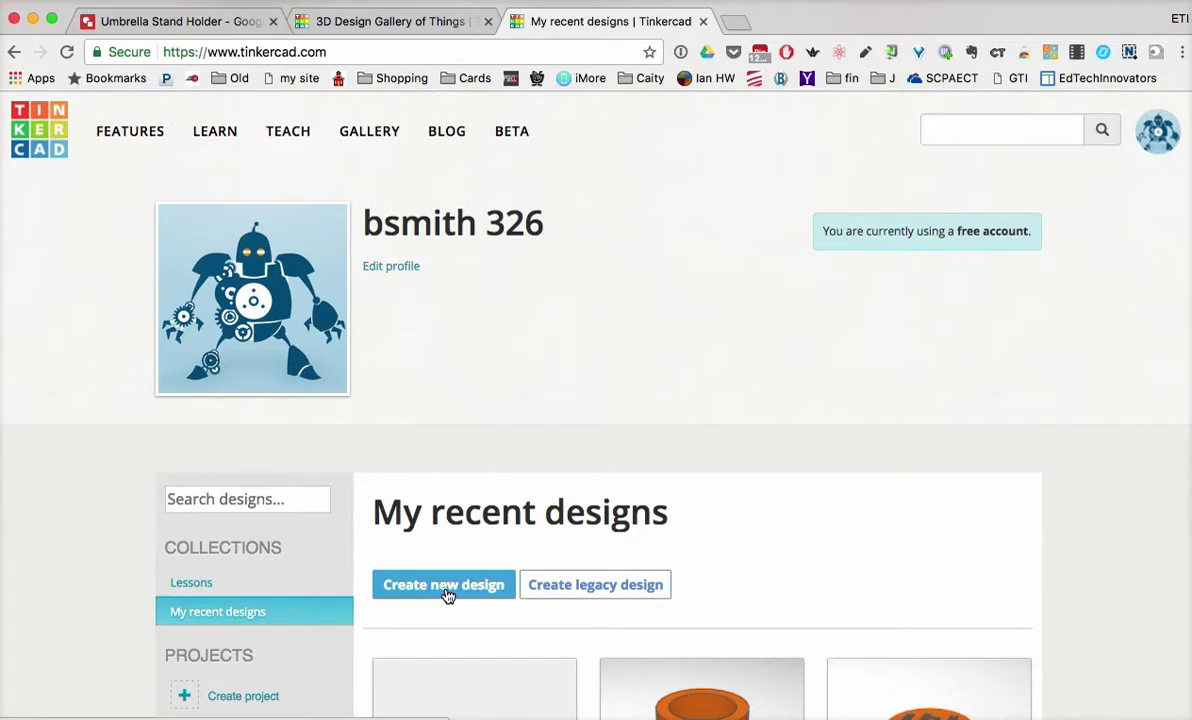
# - Create the new design Incredible Snicket and zoom in and out on its empty workplane
pyautogui.click(447, 595)
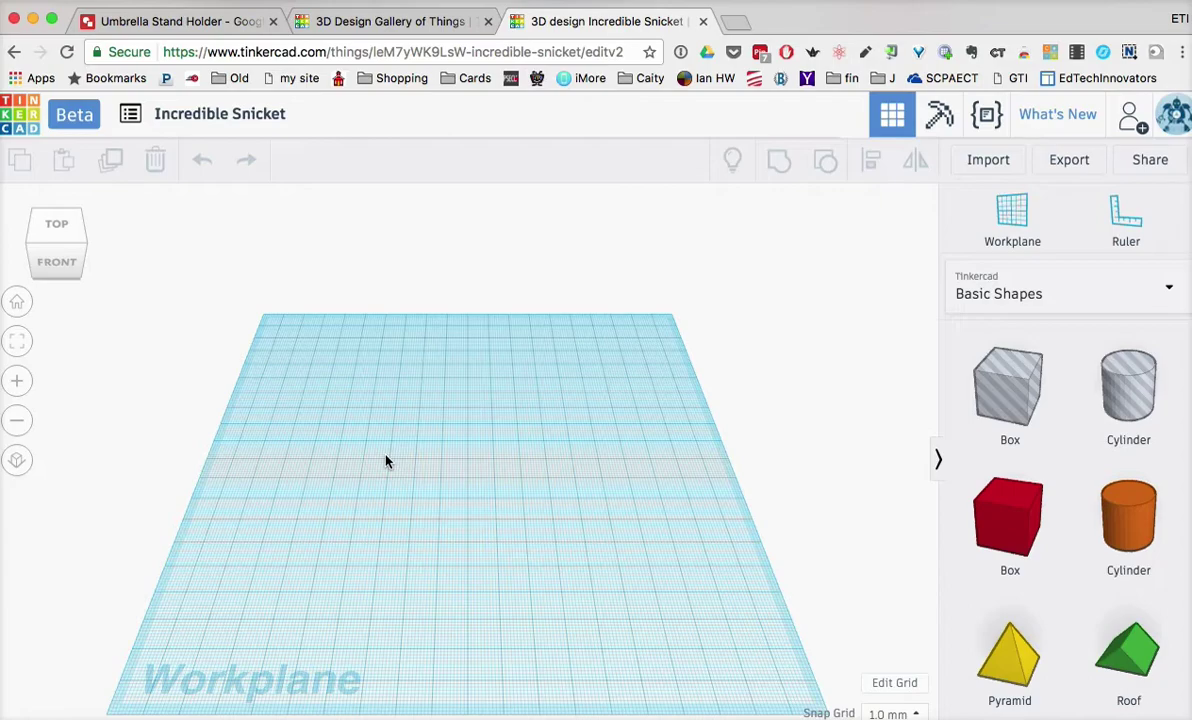
pyautogui.scroll(-5, 386, 461)
pyautogui.scroll(5, 386, 461)
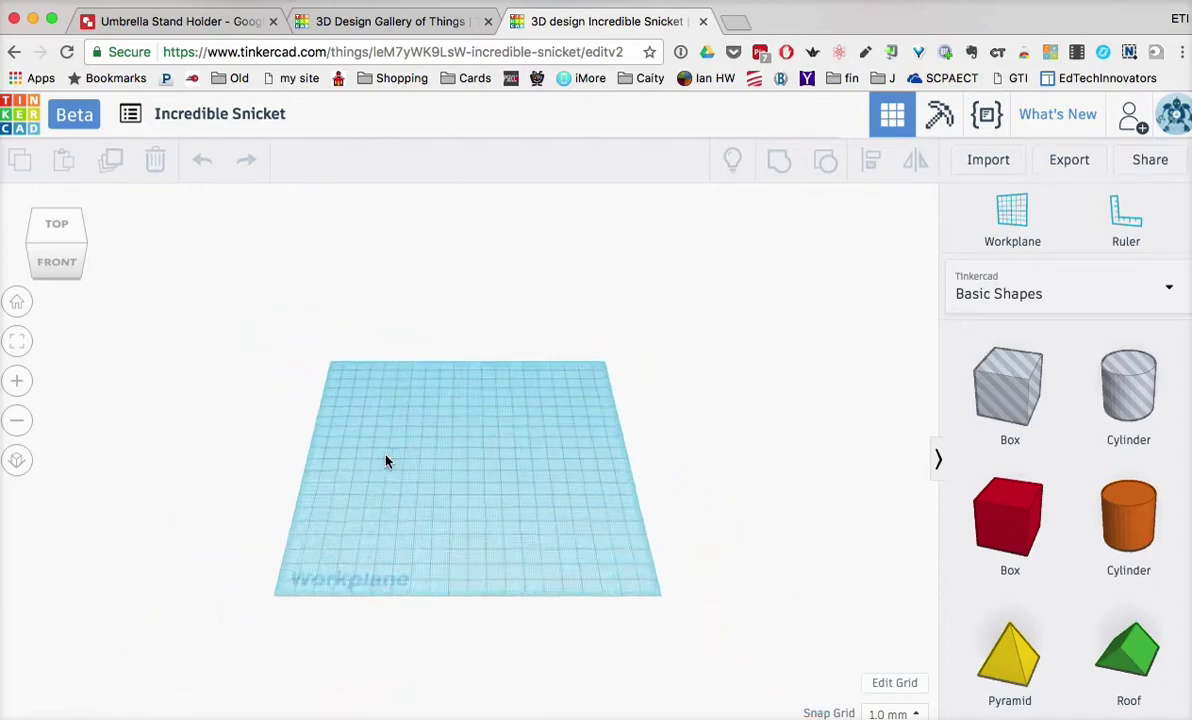
pyautogui.scroll(3, 386, 461)
pyautogui.scroll(-4, 386, 461)
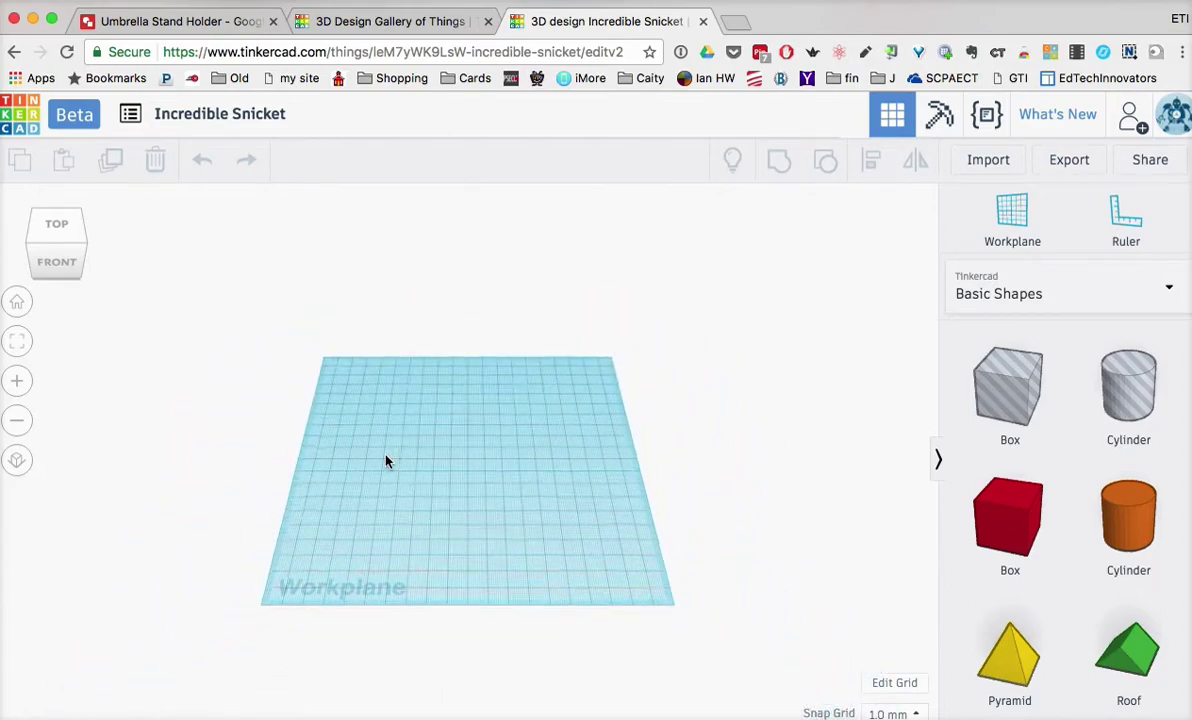
pyautogui.scroll(4, 386, 461)
pyautogui.scroll(1, 386, 461)
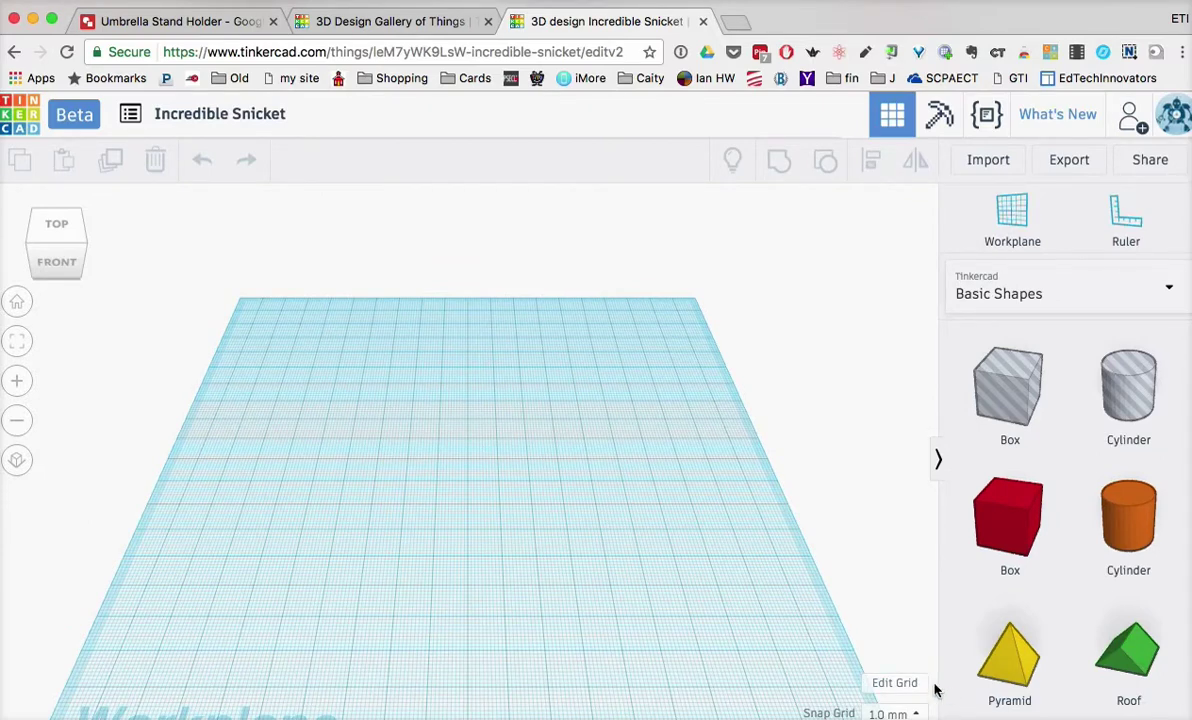
pyautogui.click(896, 688)
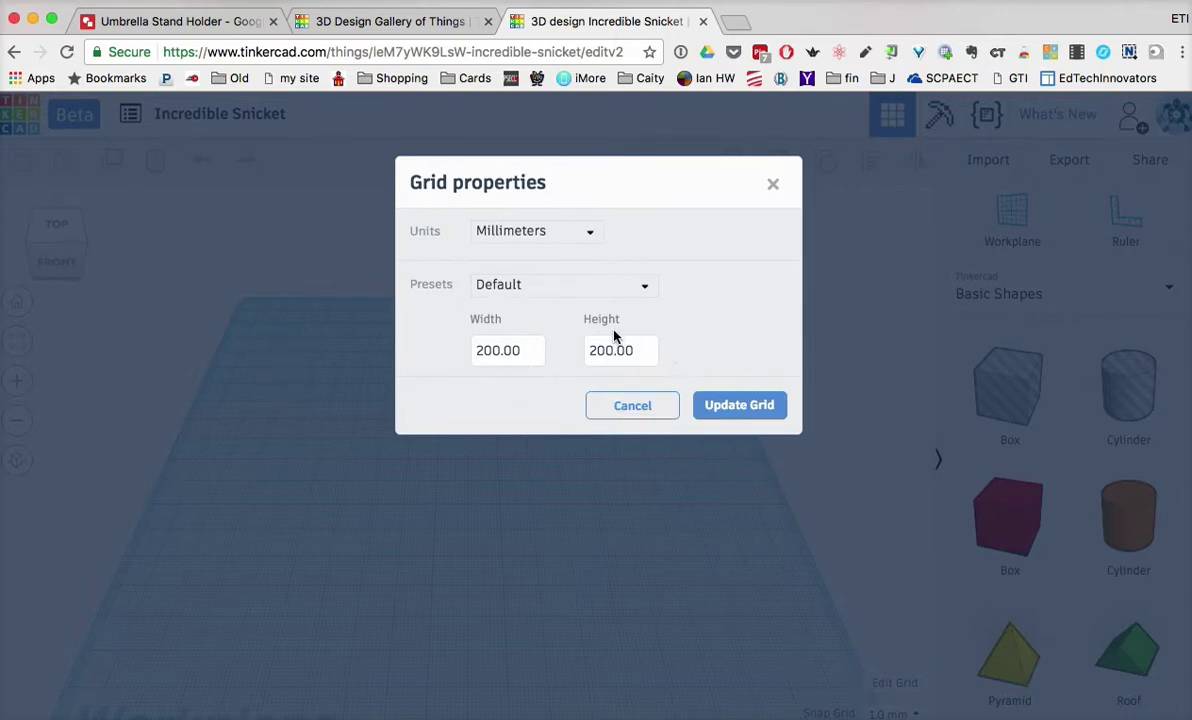
# - Change the grid units to Inches and update, giving a 7.87 × 7.87 in workplane
pyautogui.click(593, 240)
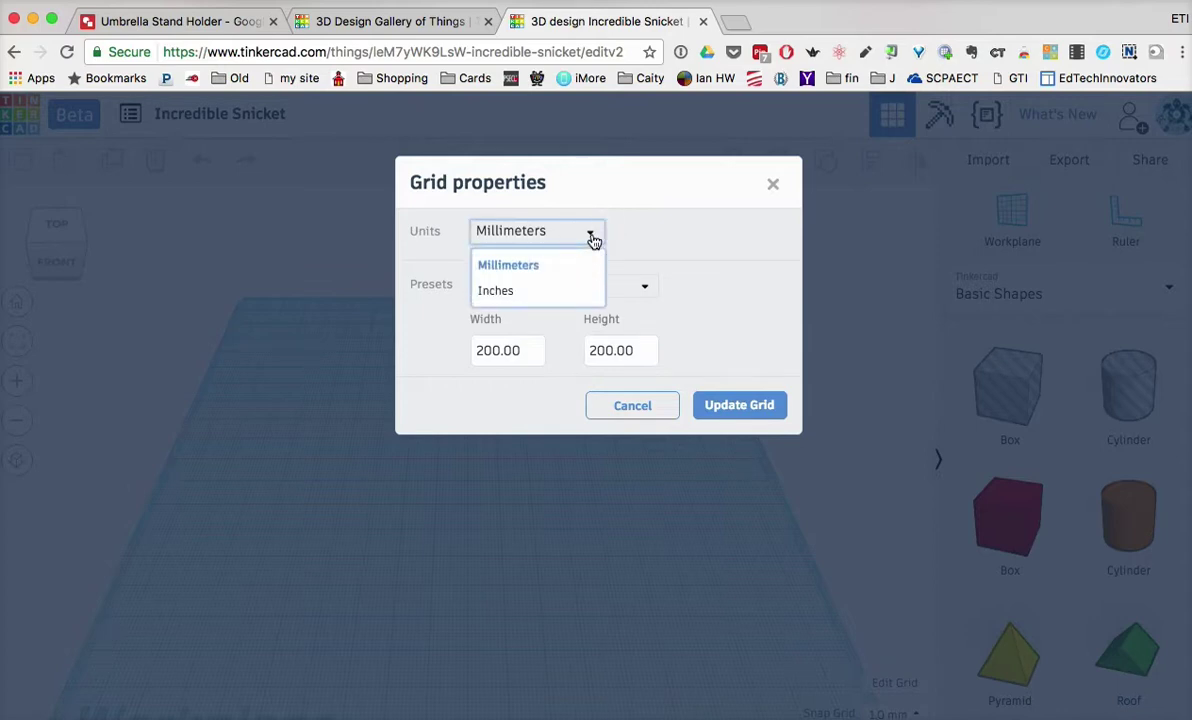
pyautogui.click(511, 293)
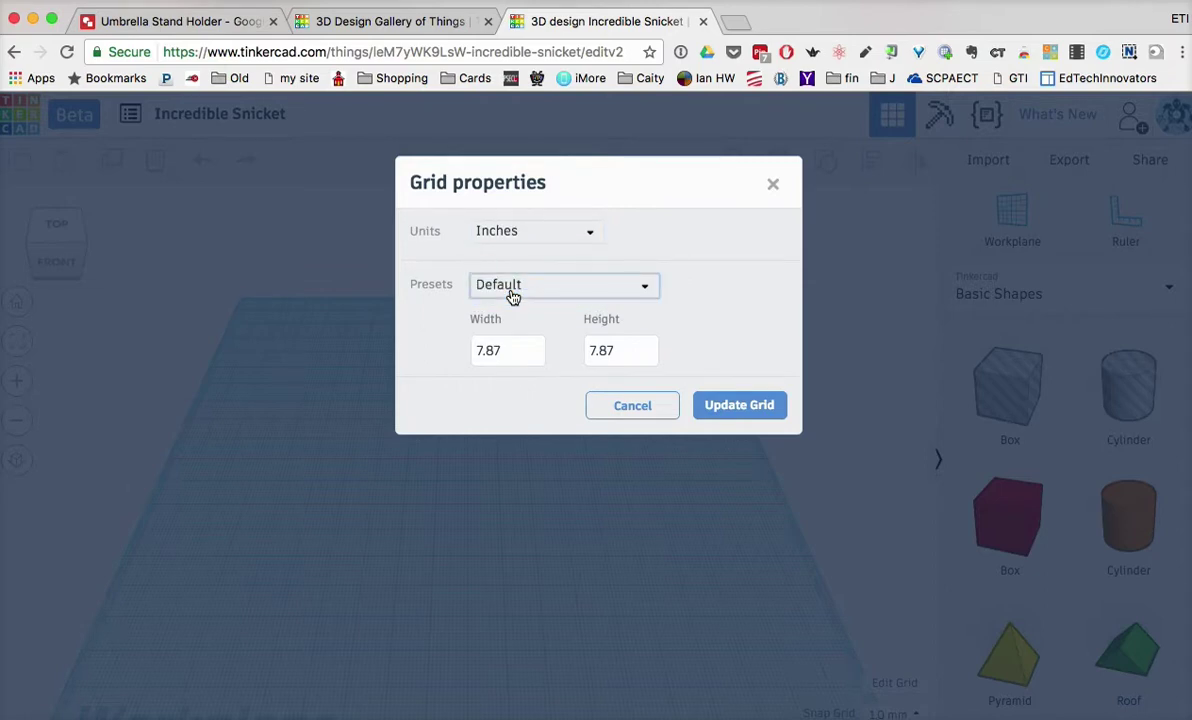
pyautogui.rightClick(716, 412)
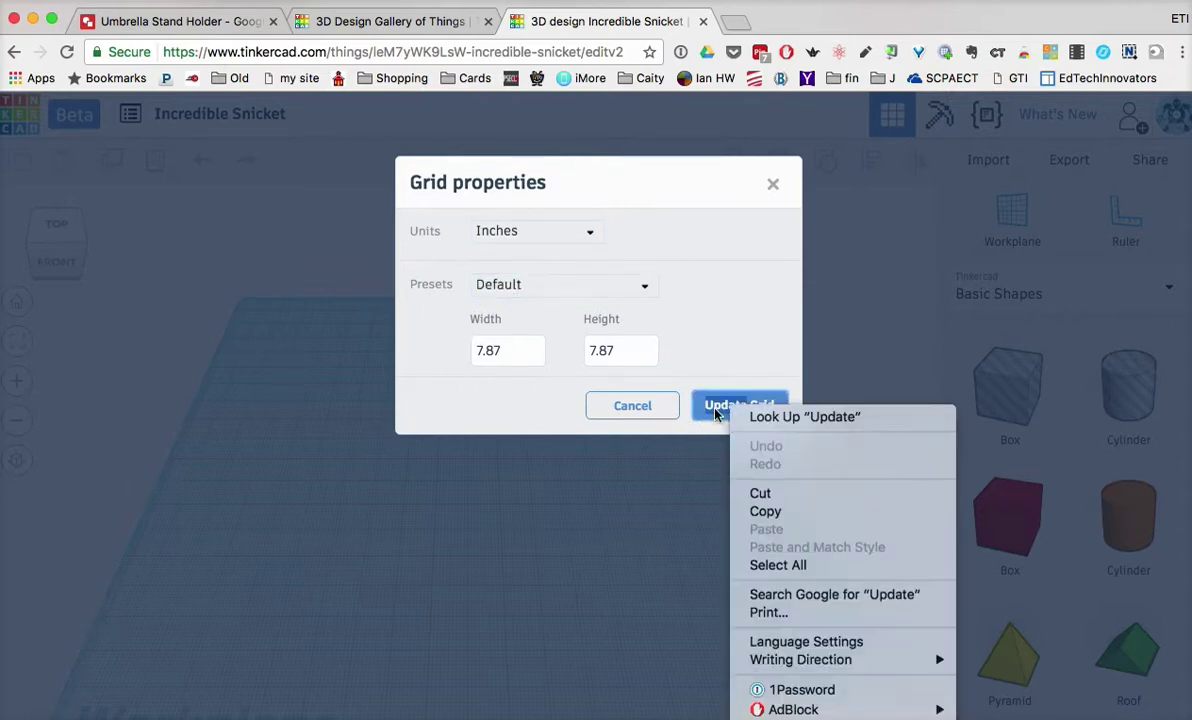
pyautogui.click(709, 412)
pyautogui.click(706, 414)
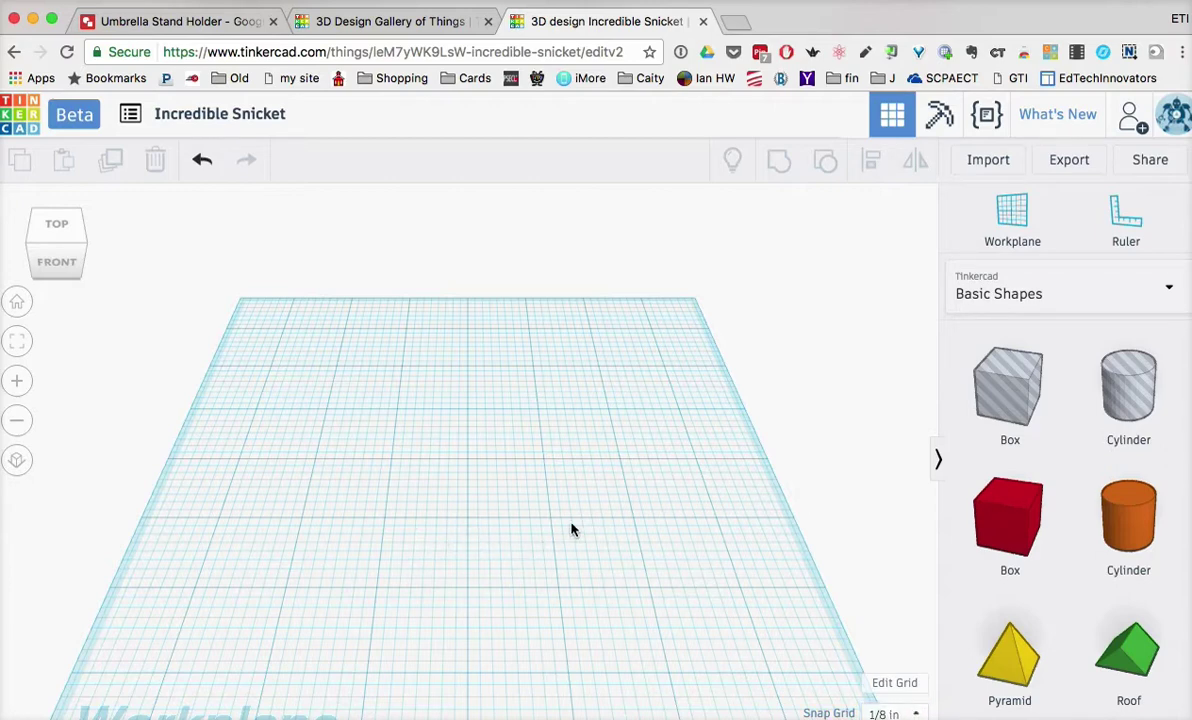
# - Review the Snap Grid choices and keep the snap increment at 1/8 in
pyautogui.click(918, 714)
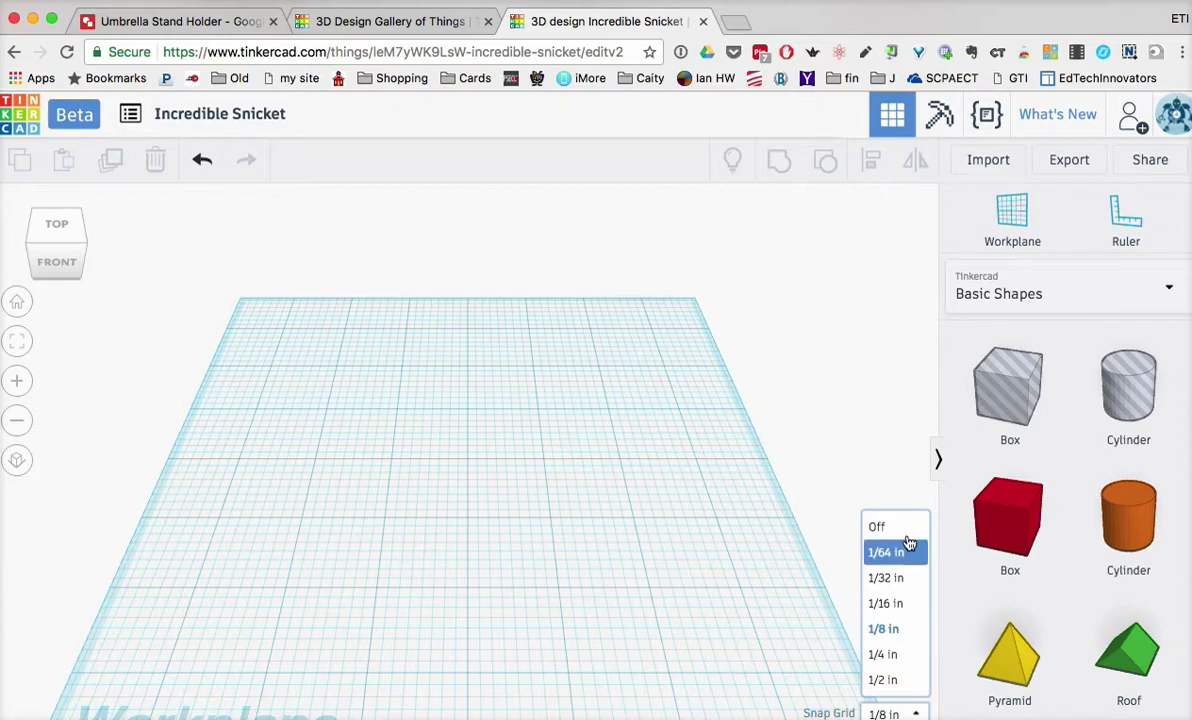
pyautogui.click(741, 535)
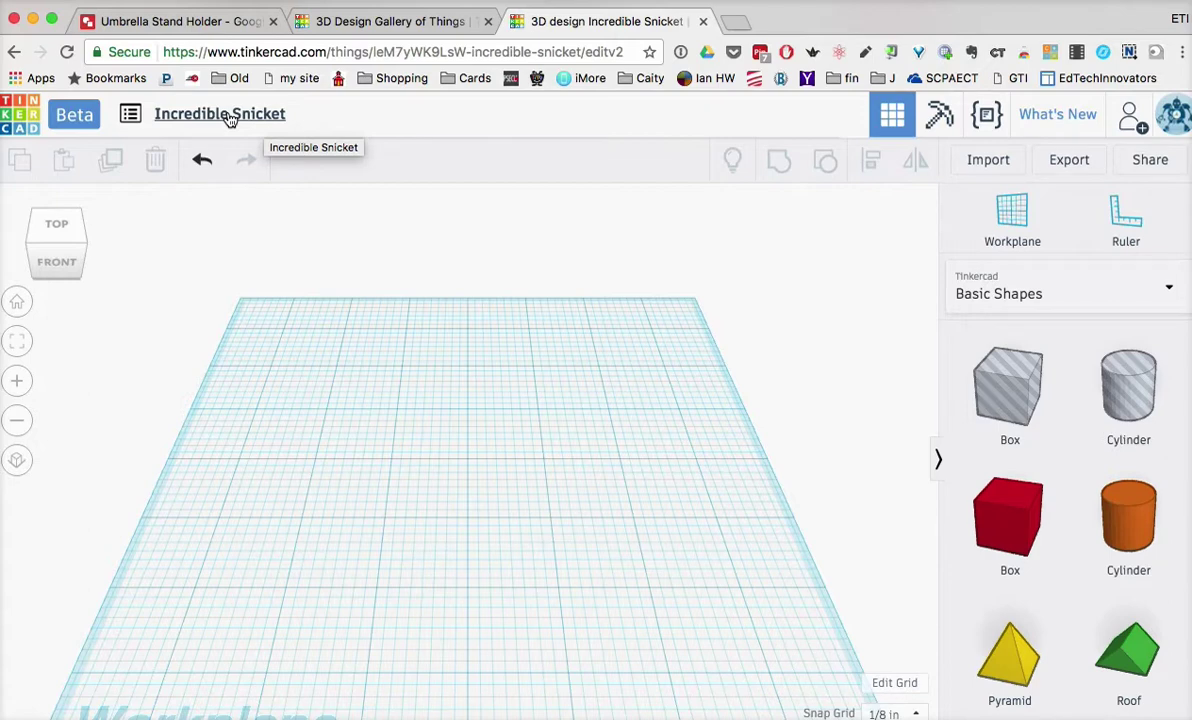
pyautogui.click(228, 117)
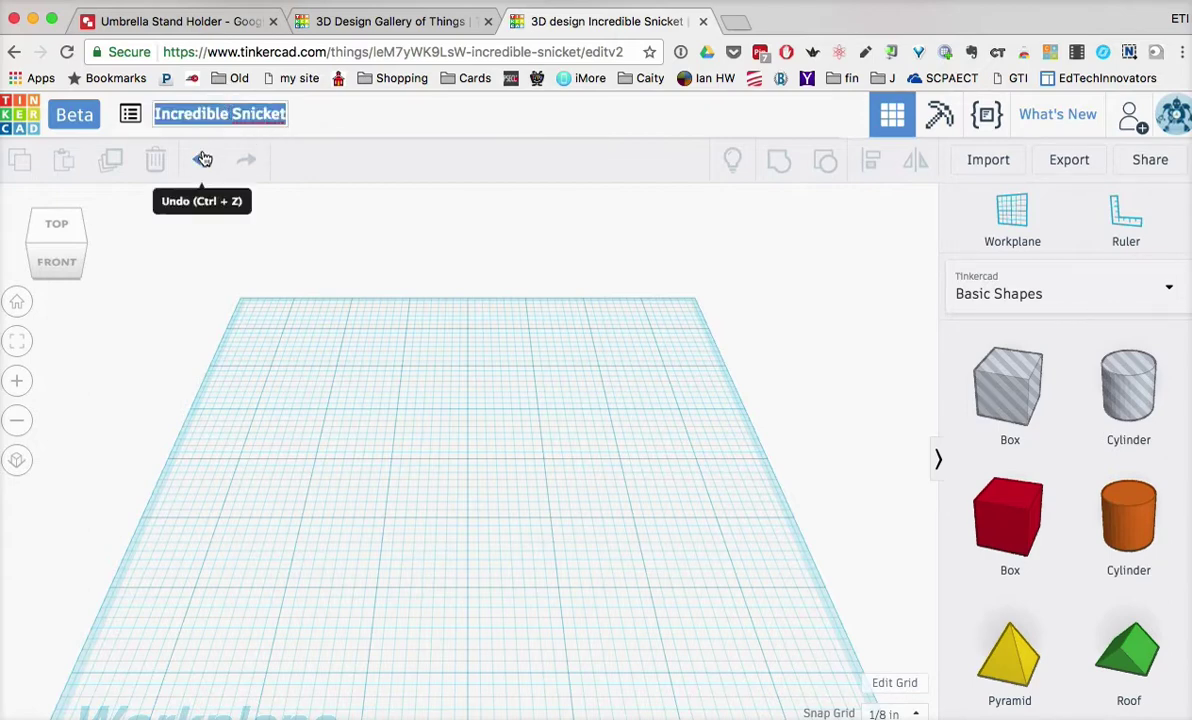
# - Enter 'Umbrella Stand Support 1' as the design title and confirm it
pyautogui.write('Umbr')
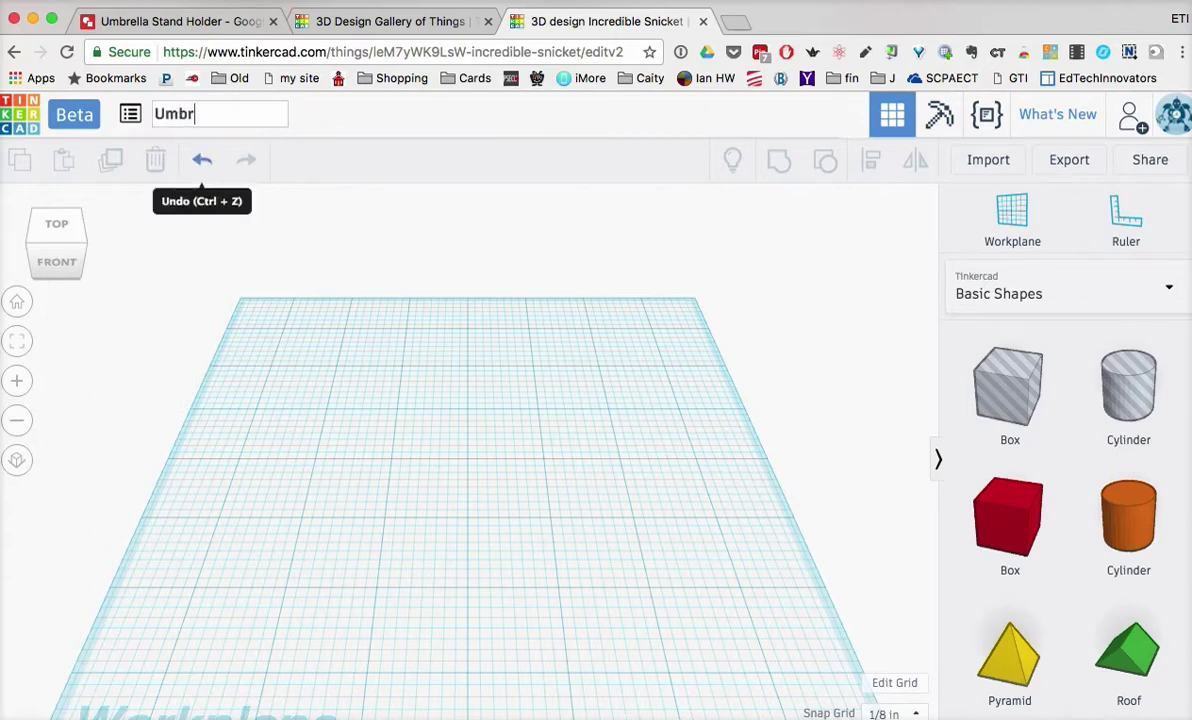
pyautogui.write('ella Stand ')
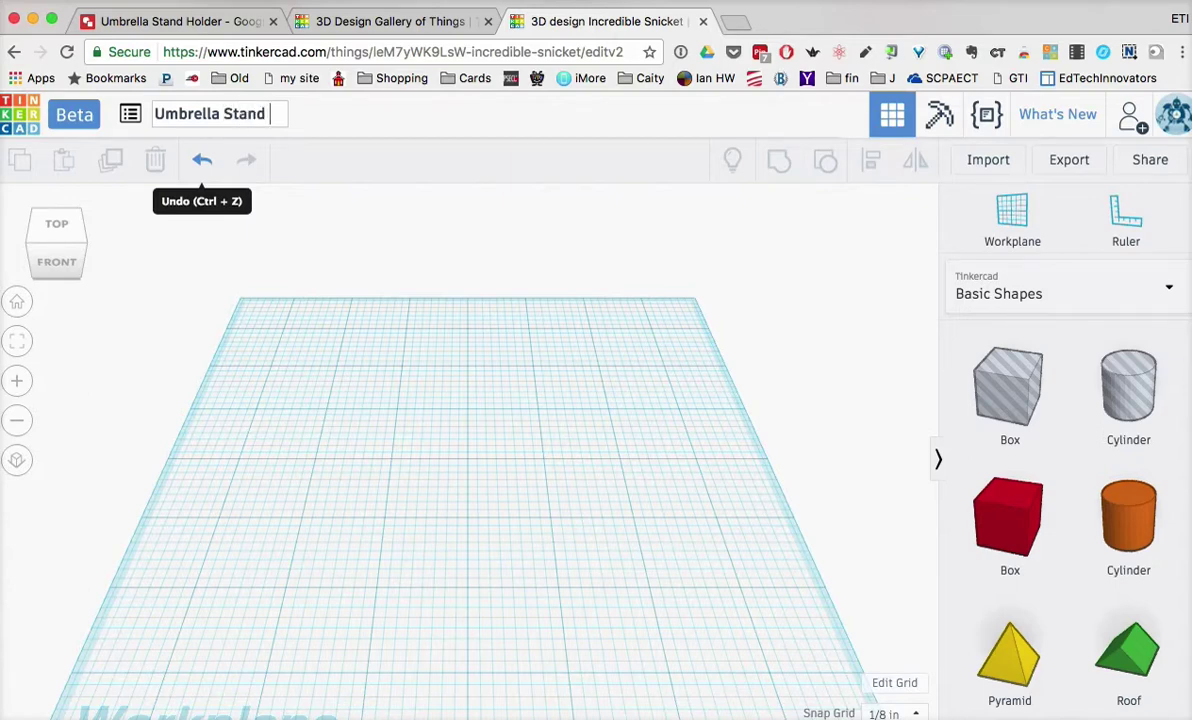
pyautogui.write('Support 1')
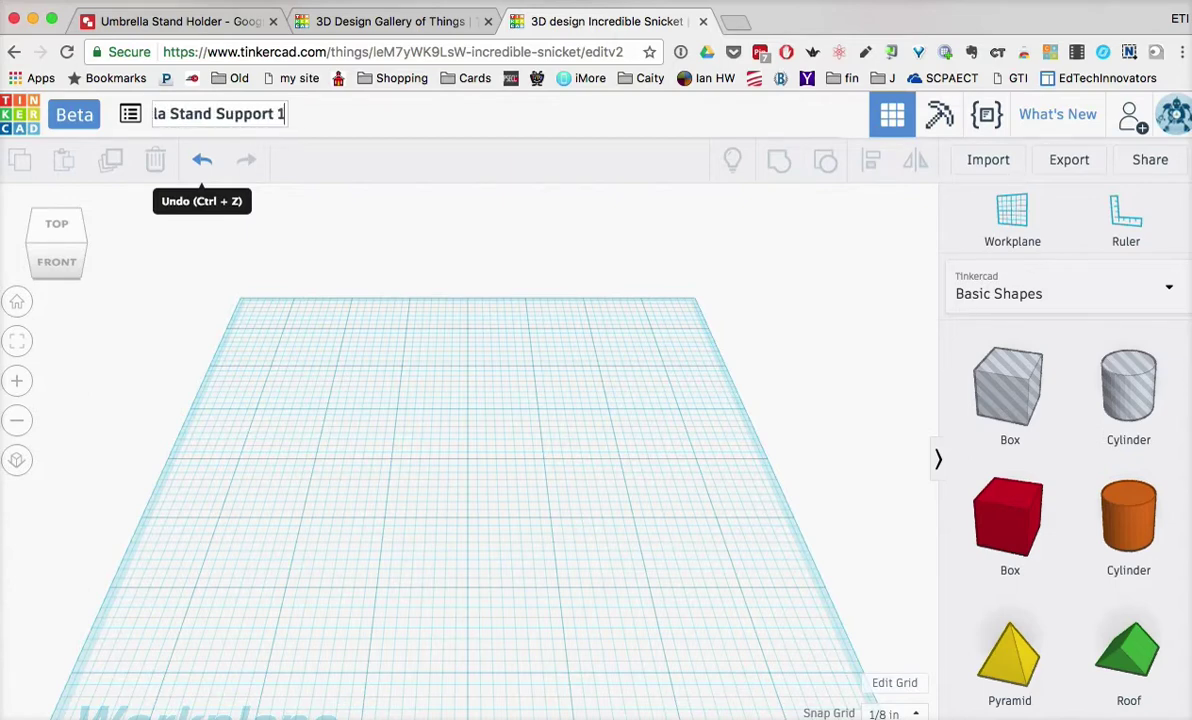
pyautogui.press('Return')
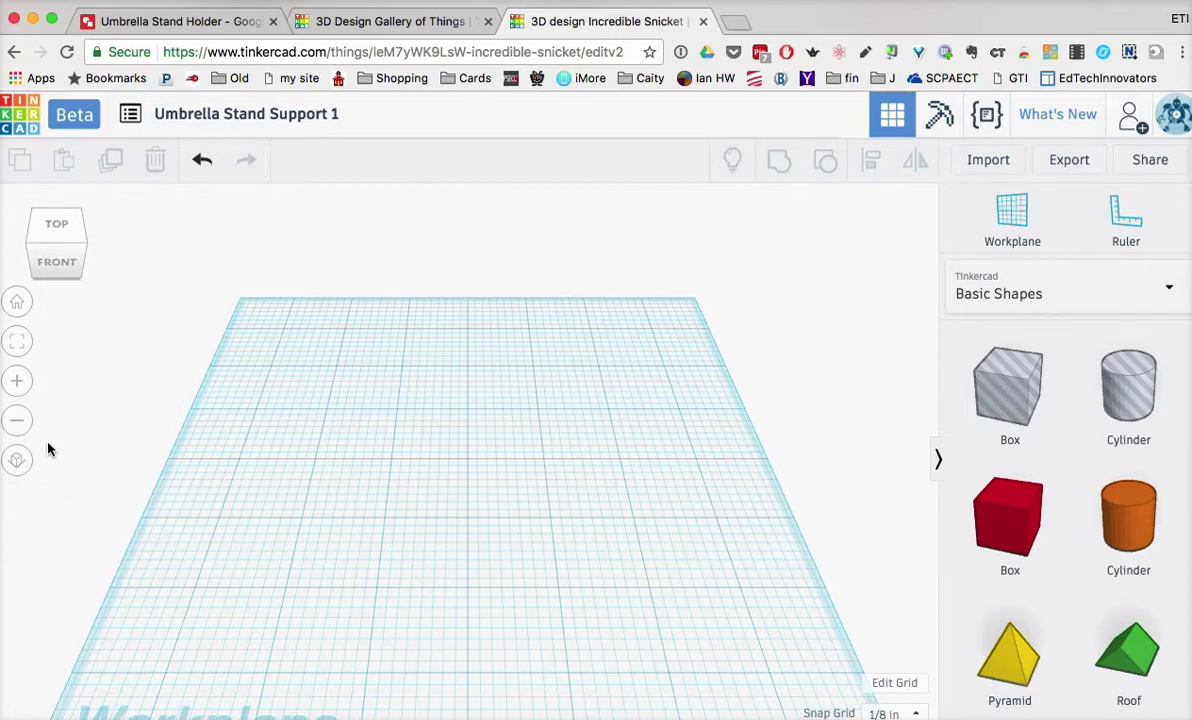
# - Zoom in once, then out twice so the entire empty inch workplane is visible
pyautogui.click(19, 387)
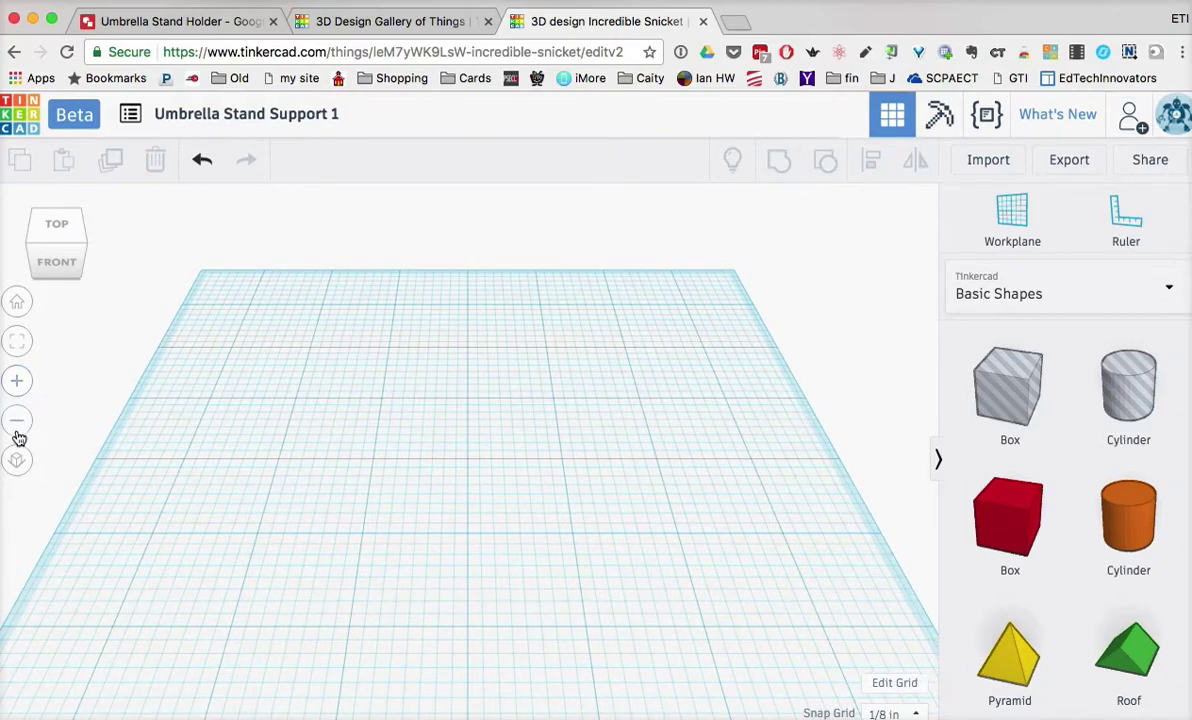
pyautogui.click(19, 421)
pyautogui.click(19, 421)
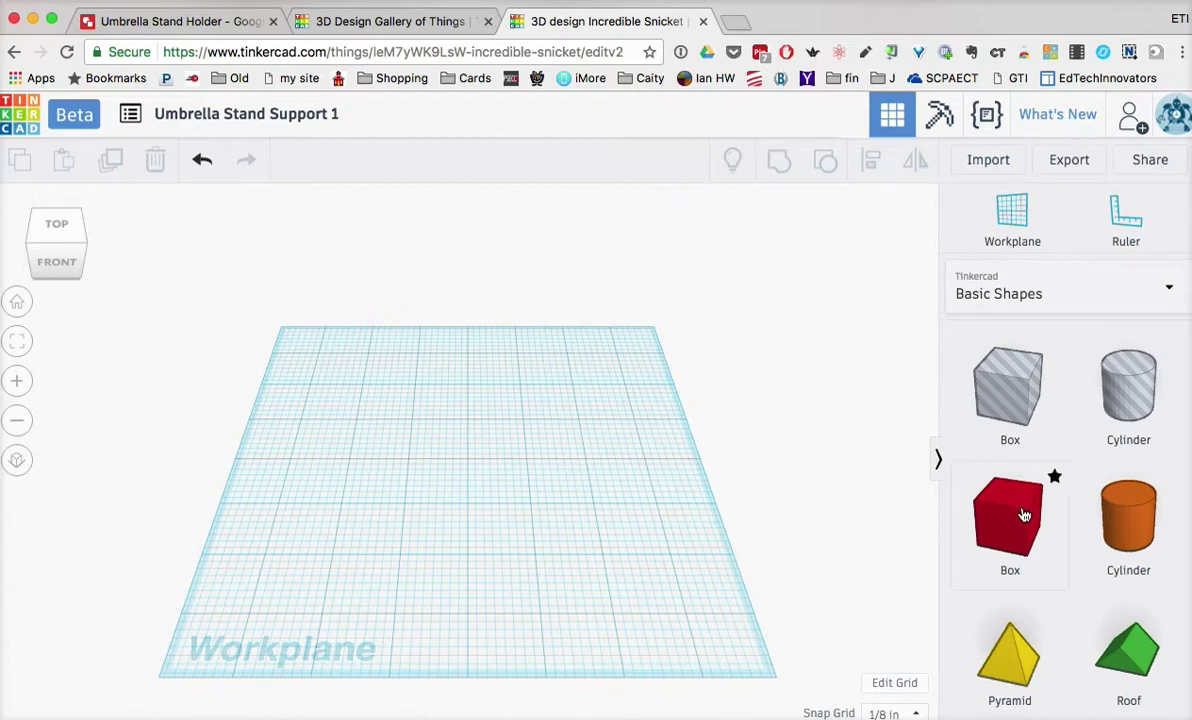
# - Drop a red Box onto the workplane and drag its corner out to about 2¼ × 2¼ in
pyautogui.moveTo(1024, 515); pyautogui.dragTo(427, 497)
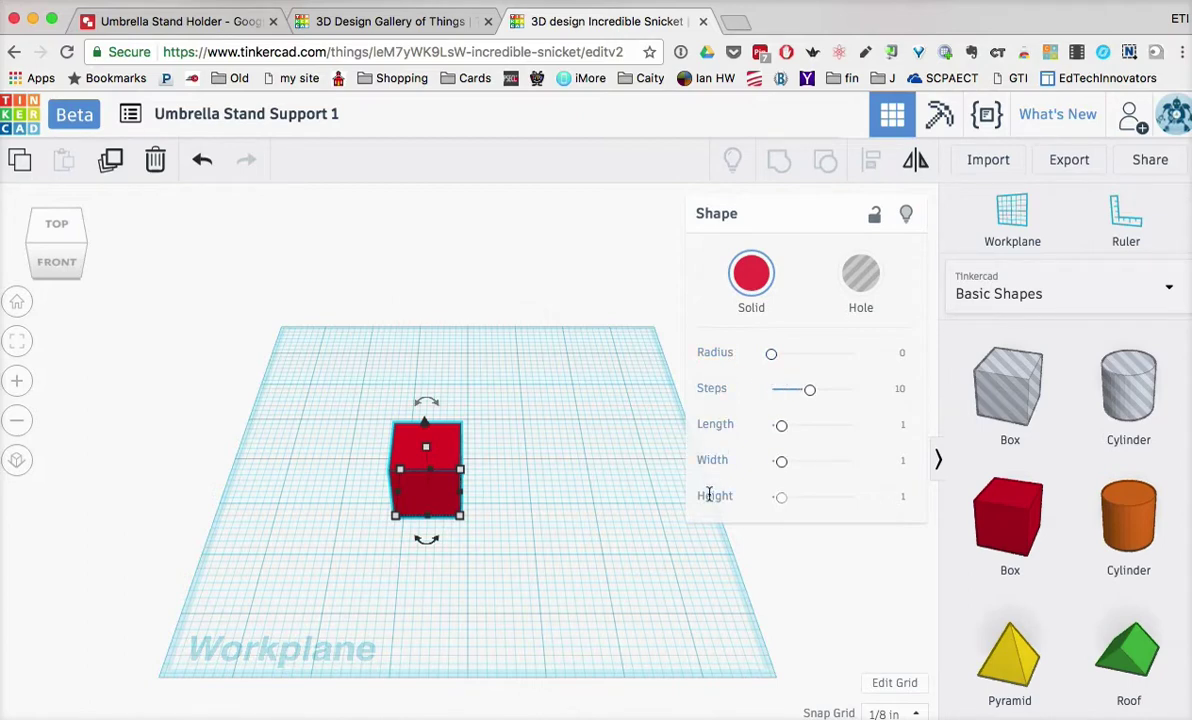
pyautogui.moveTo(462, 521)
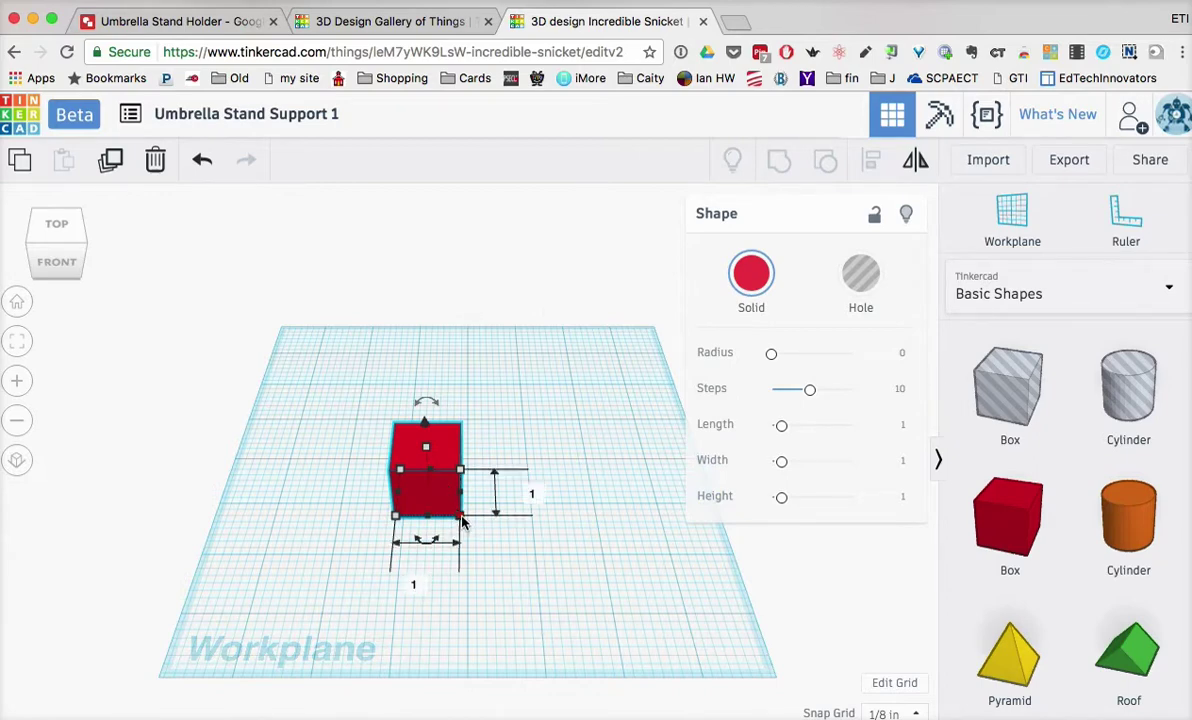
pyautogui.moveTo(462, 521); pyautogui.dragTo(480, 533)
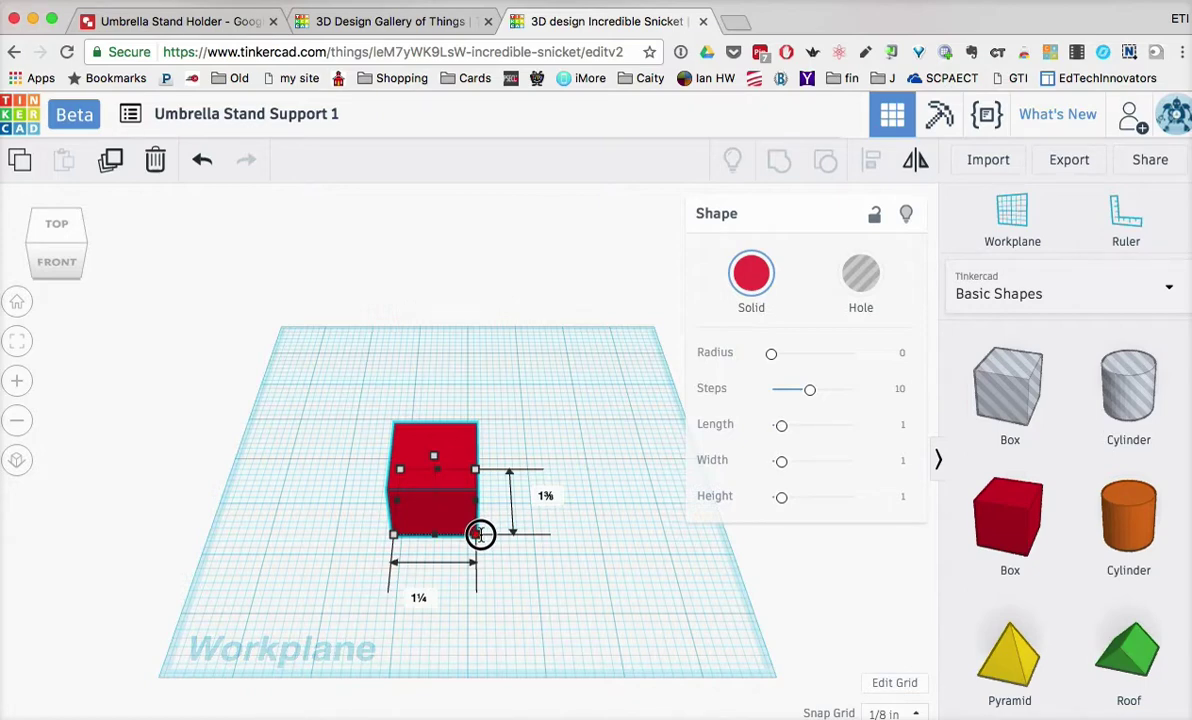
pyautogui.moveTo(480, 535); pyautogui.dragTo(496, 560)
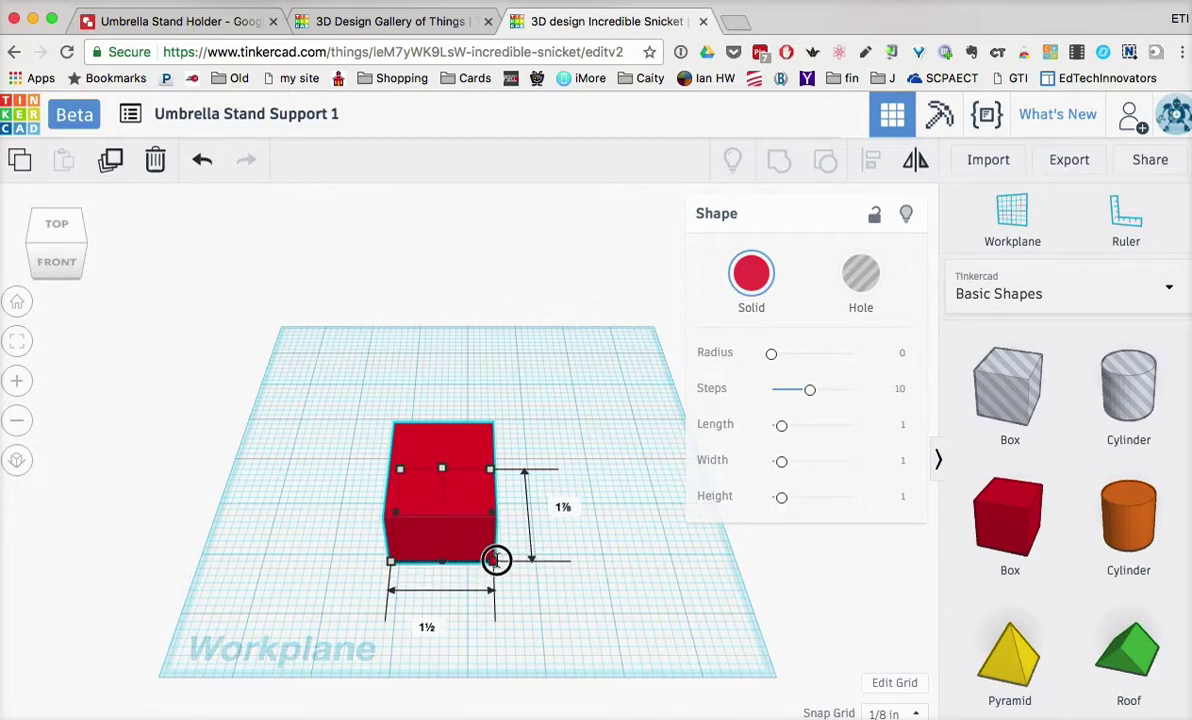
pyautogui.moveTo(496, 560)
pyautogui.mouseDown()
pyautogui.moveTo(536, 587)
pyautogui.moveTo(484, 553)
pyautogui.moveTo(524, 588)
pyautogui.moveTo(507, 580)
pyautogui.mouseUp()
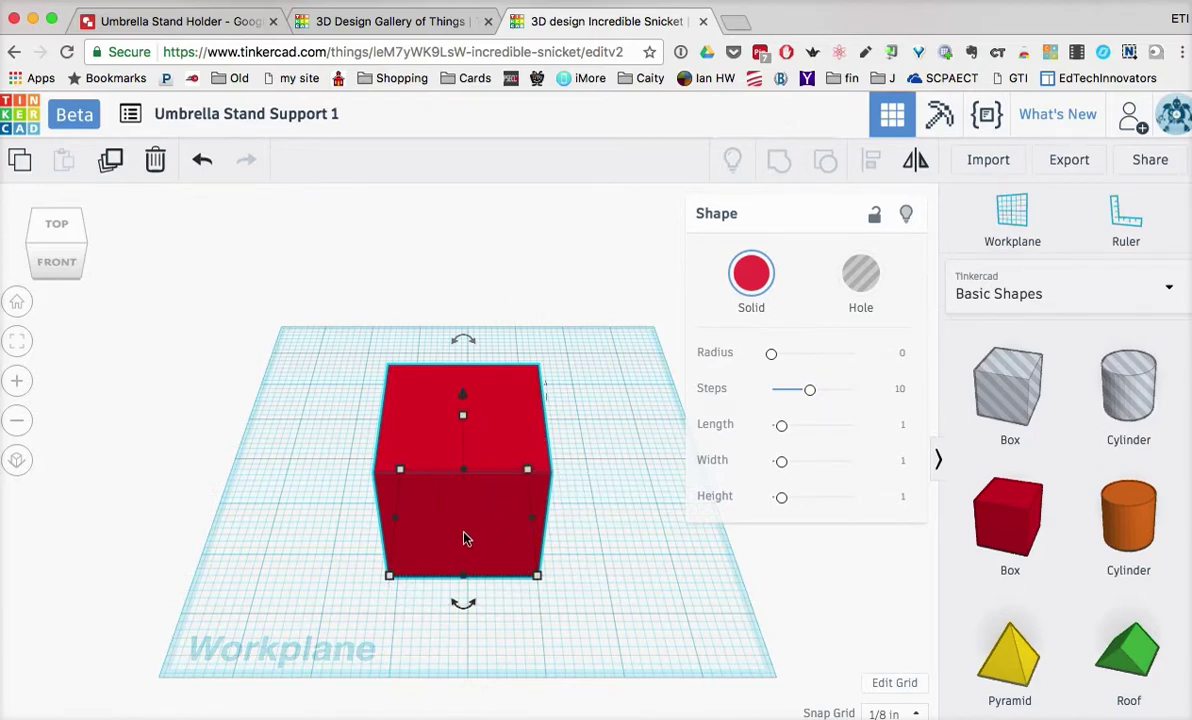
# - Move the box right and back left, then drag its top handle up to make it much taller
pyautogui.moveTo(412, 543); pyautogui.dragTo(514, 564)
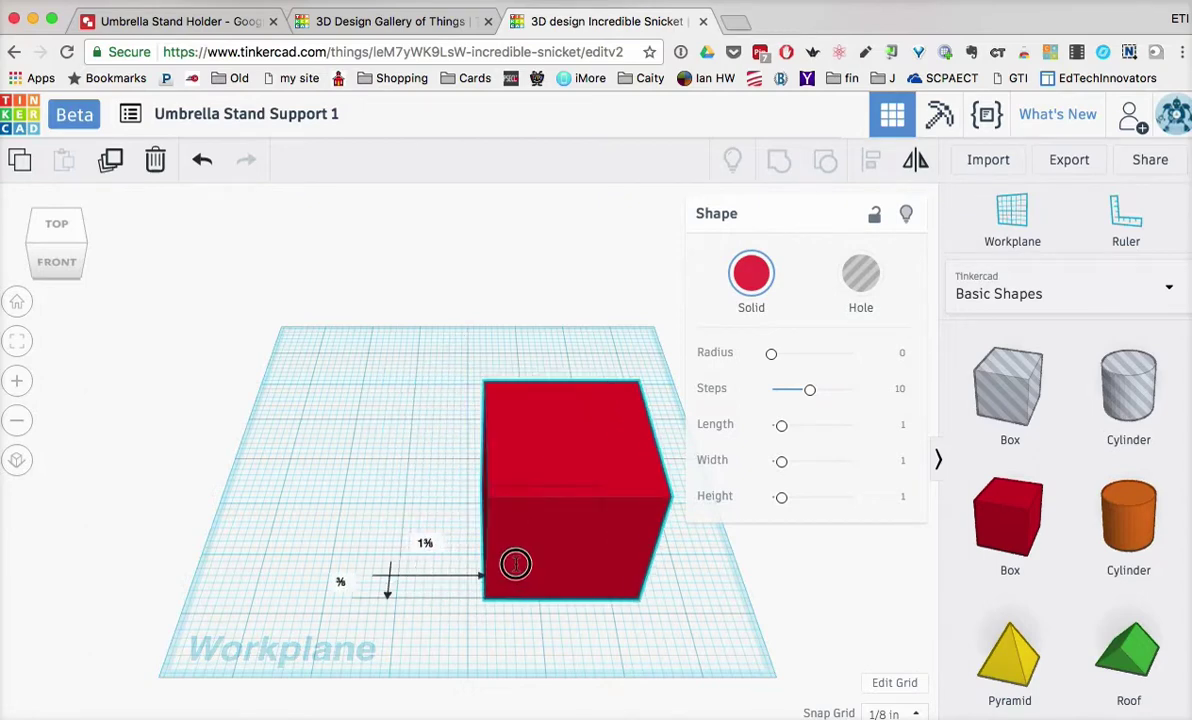
pyautogui.moveTo(506, 521); pyautogui.dragTo(340, 492)
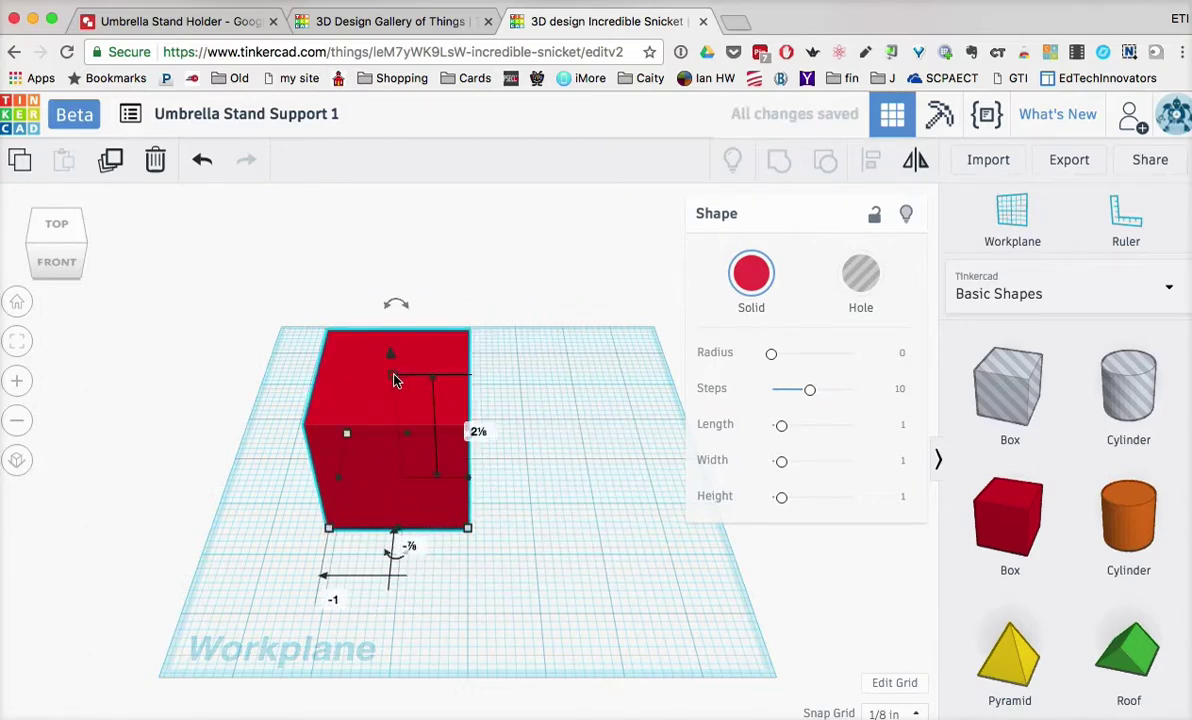
pyautogui.moveTo(394, 380); pyautogui.dragTo(394, 354)
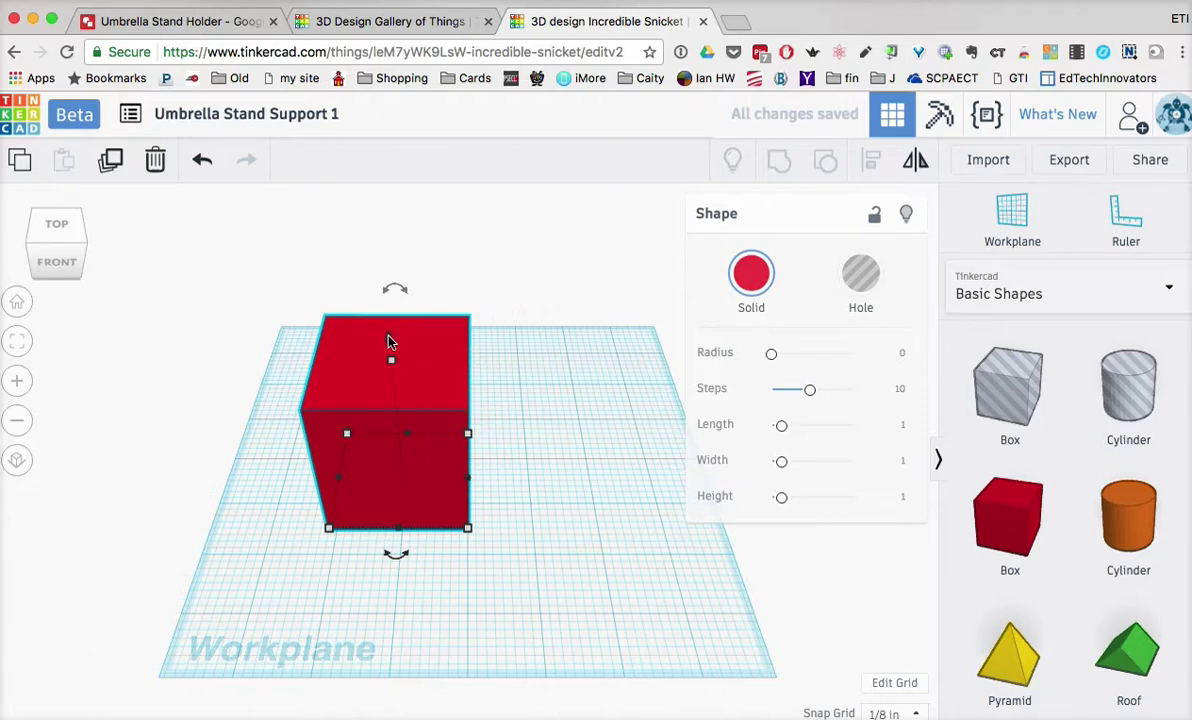
pyautogui.moveTo(390, 342); pyautogui.dragTo(379, 280)
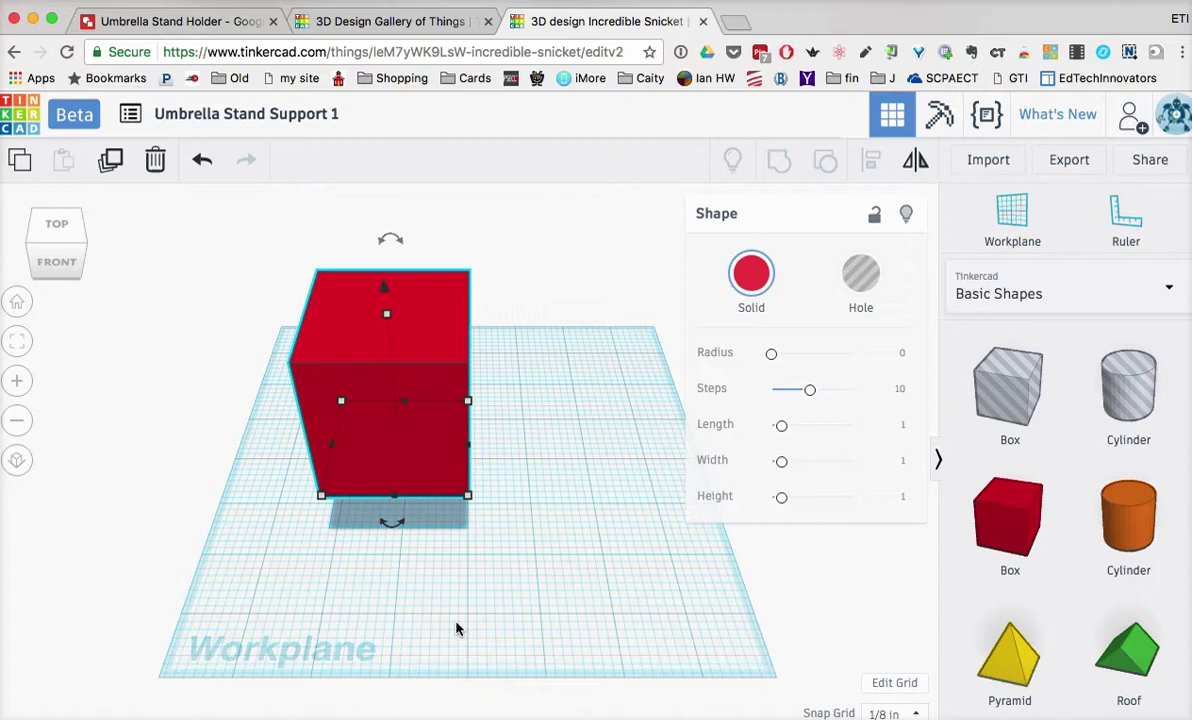
# - From a front view, drag the box's lift cone down to 0 elevation, then orbit to an angled view
pyautogui.moveTo(456, 628); pyautogui.dragTo(459, 553, button='right')
pyautogui.click(401, 236)
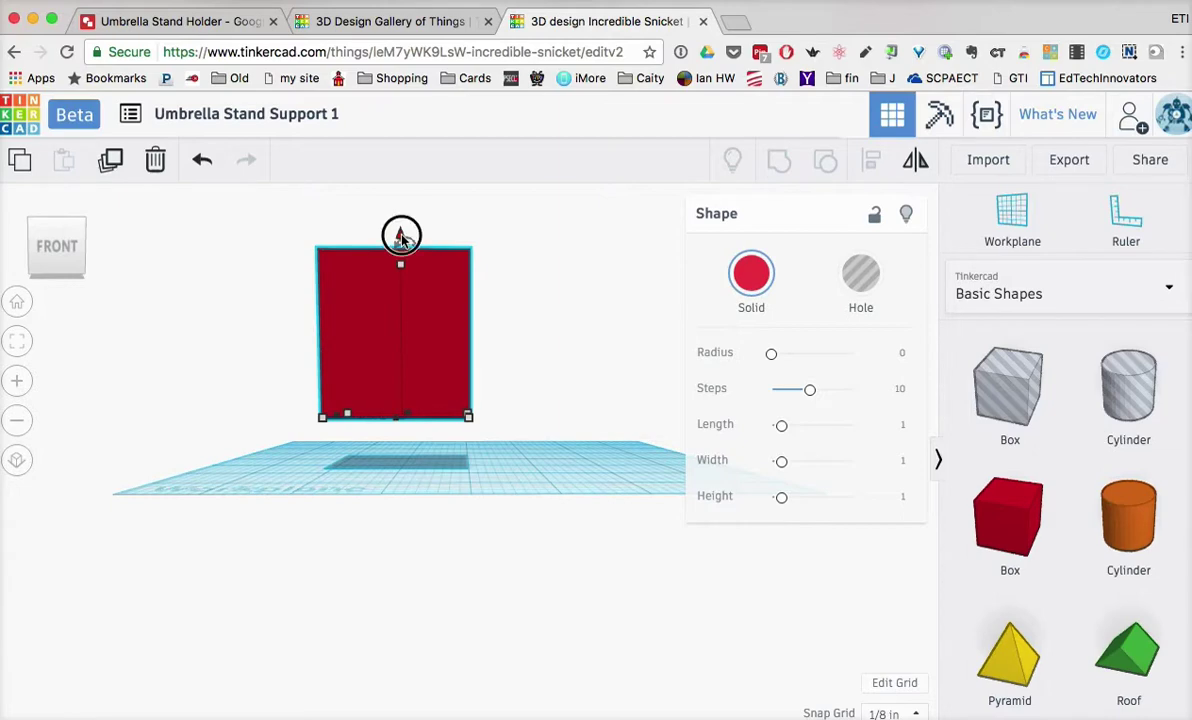
pyautogui.moveTo(401, 236); pyautogui.dragTo(400, 288)
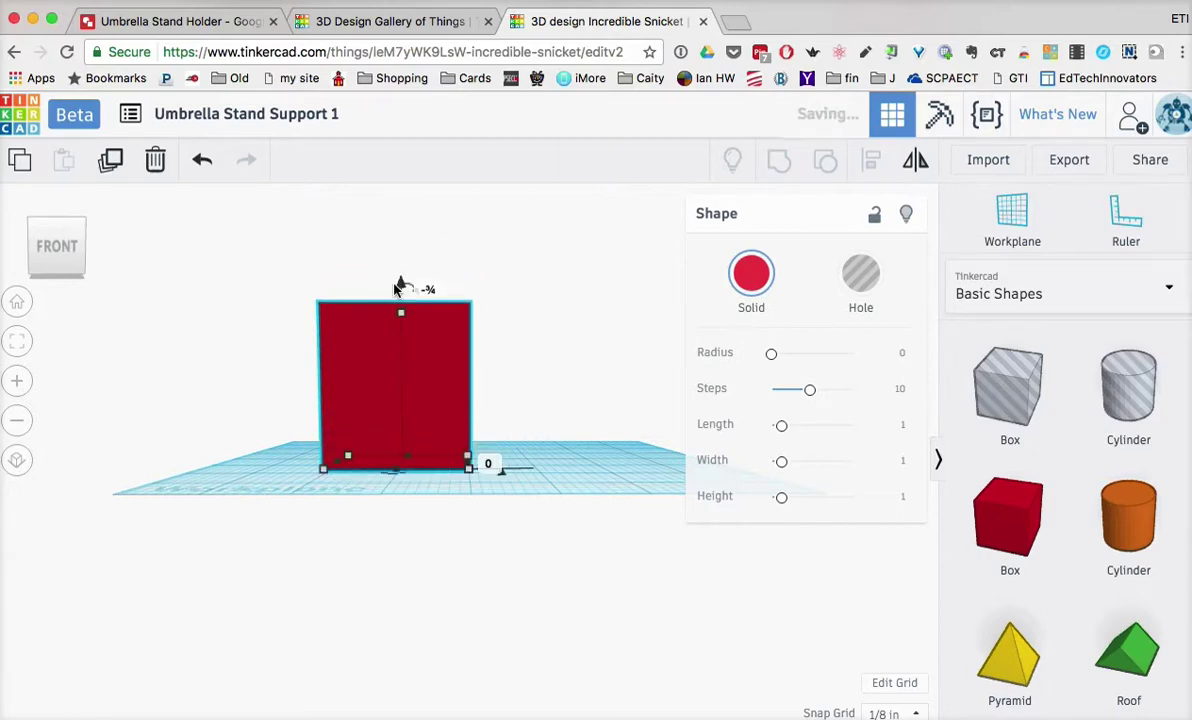
pyautogui.moveTo(533, 490); pyautogui.dragTo(533, 573, button='right')
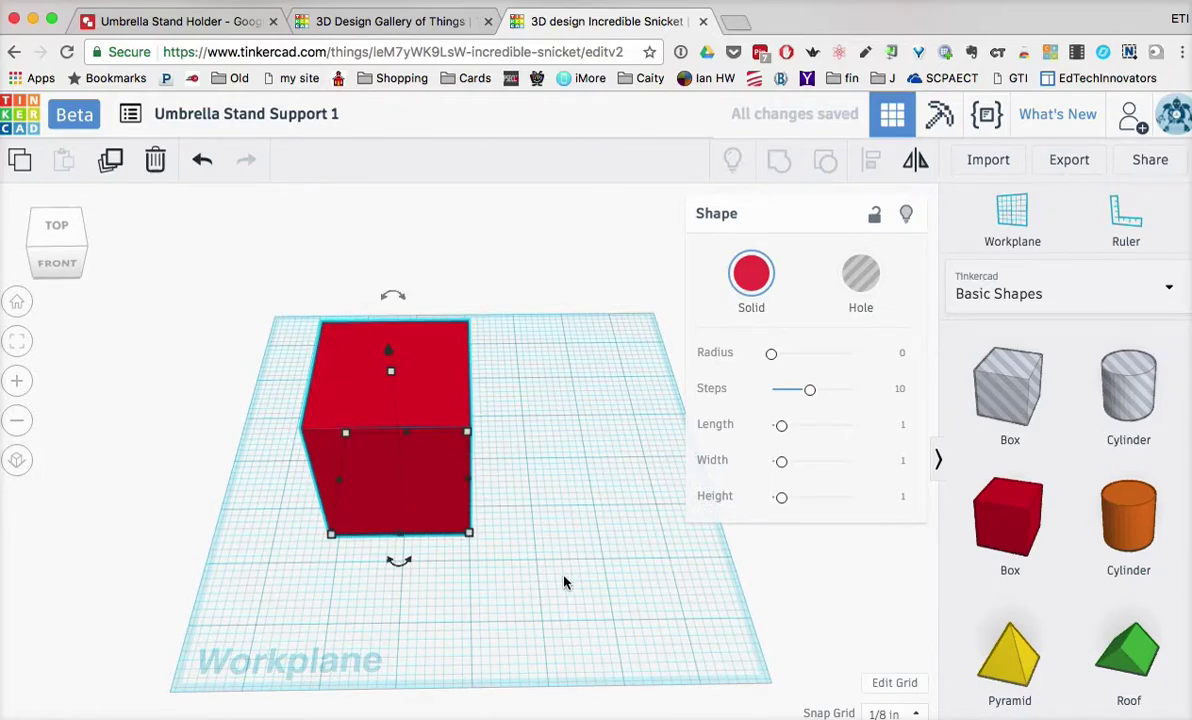
pyautogui.moveTo(588, 548)
pyautogui.mouseDown(button='right')
pyautogui.moveTo(415, 553)
pyautogui.moveTo(503, 508)
pyautogui.moveTo(604, 485)
pyautogui.moveTo(633, 537)
pyautogui.moveTo(591, 556)
pyautogui.mouseUp(button='right')
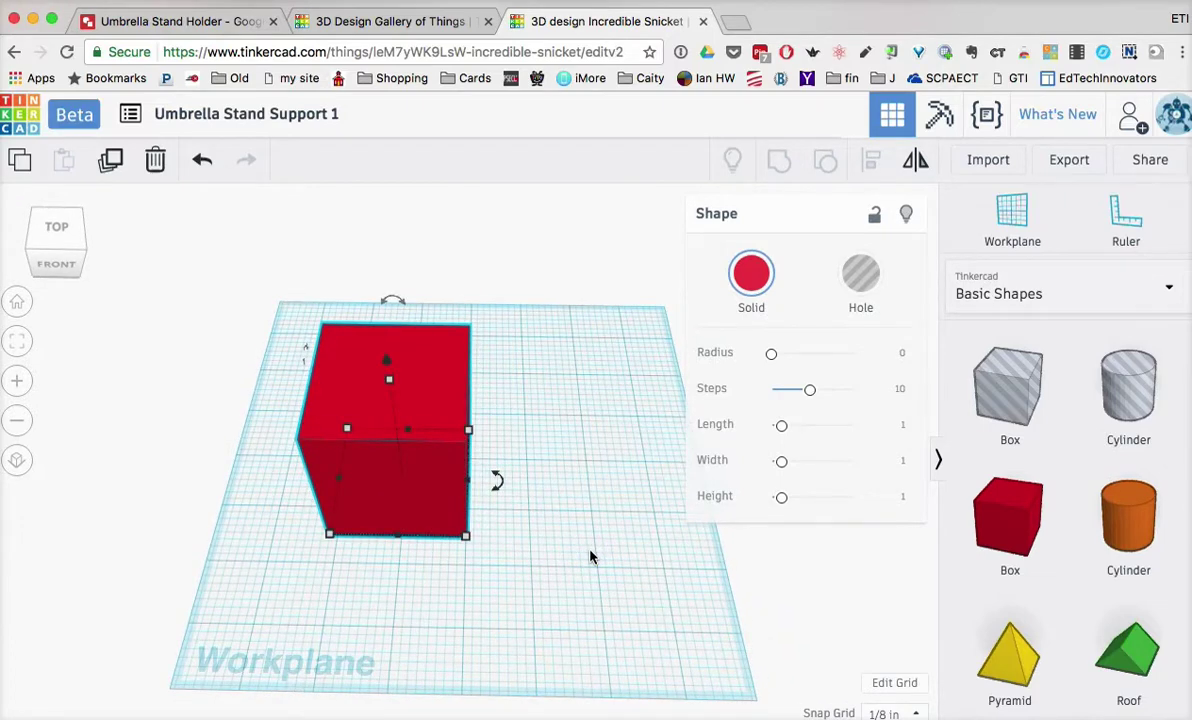